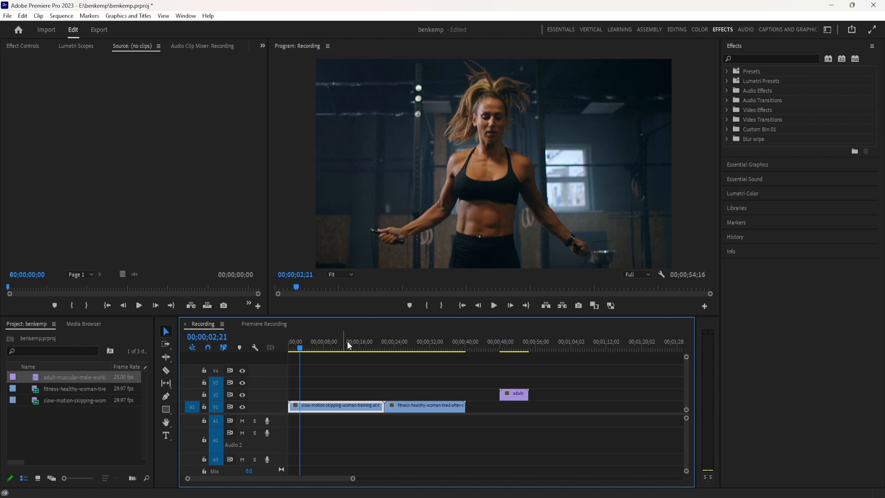
# Apply the Barn Doors wipe transition to the start of the slow-motion skipping clip on V1.
pyautogui.click(727, 120)
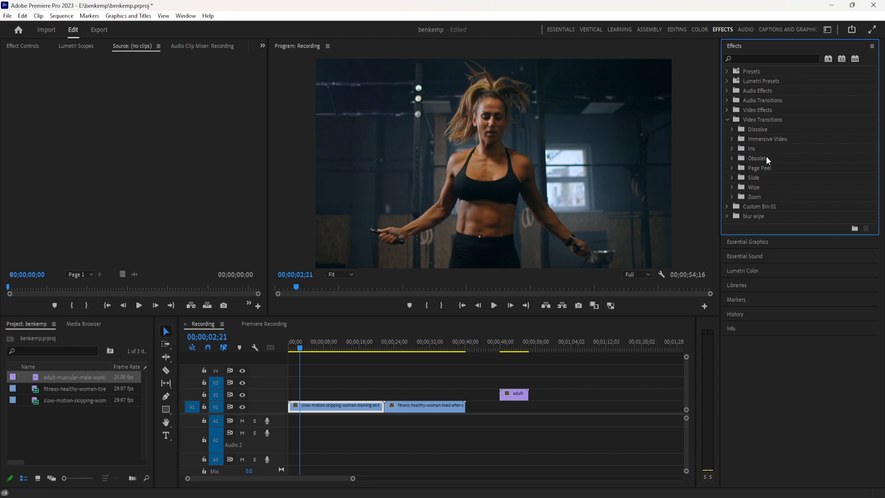
pyautogui.click(732, 187)
pyautogui.click(732, 187)
pyautogui.click(731, 178)
pyautogui.click(732, 178)
pyautogui.click(733, 186)
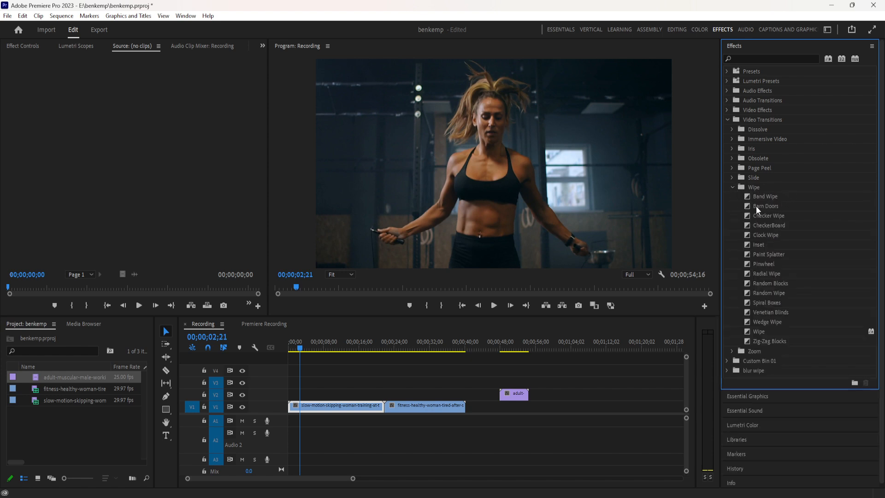
pyautogui.moveTo(761, 209); pyautogui.dragTo(294, 406)
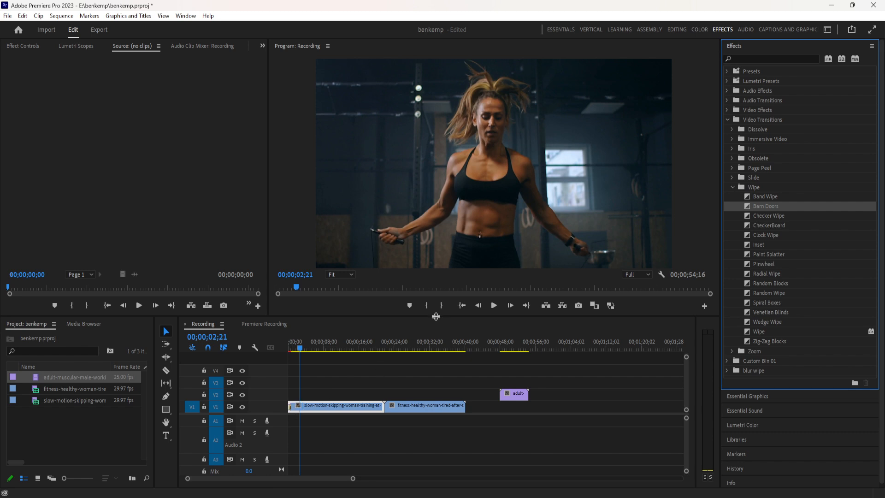
# Play the Barn Doors transition from the beginning of the sequence to preview it.
pyautogui.moveTo(352, 480); pyautogui.dragTo(295, 481)
pyautogui.click(308, 346)
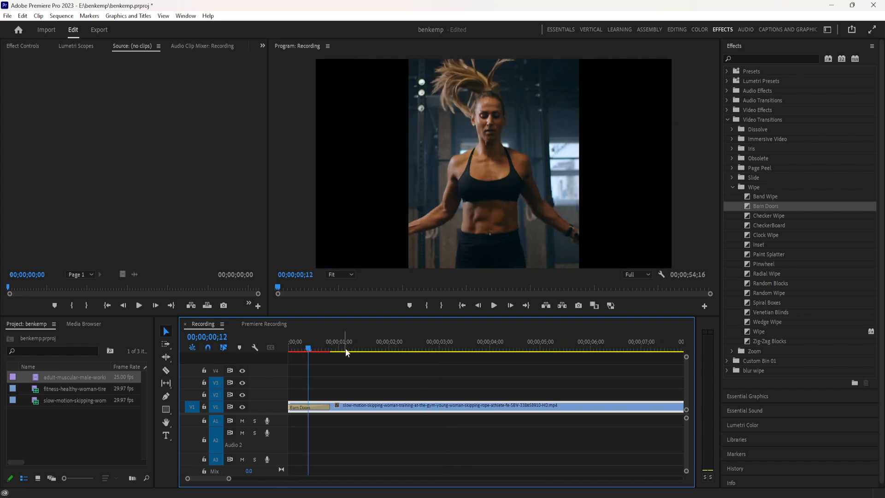
pyautogui.click(291, 351)
pyautogui.moveTo(294, 357)
pyautogui.mouseDown()
pyautogui.moveTo(317, 363)
pyautogui.moveTo(281, 367)
pyautogui.mouseUp()
pyautogui.press('space')
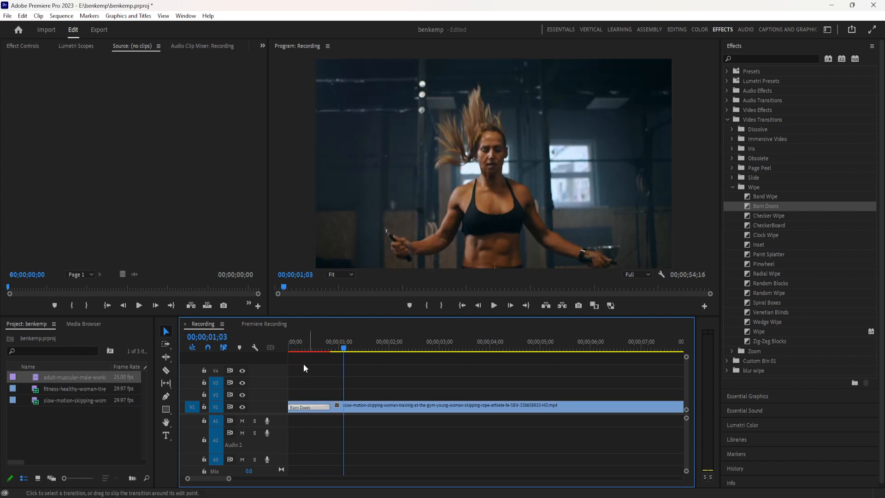
# Lengthen the Barn Doors transition to 27 frames and show its settings.
pyautogui.click(304, 350)
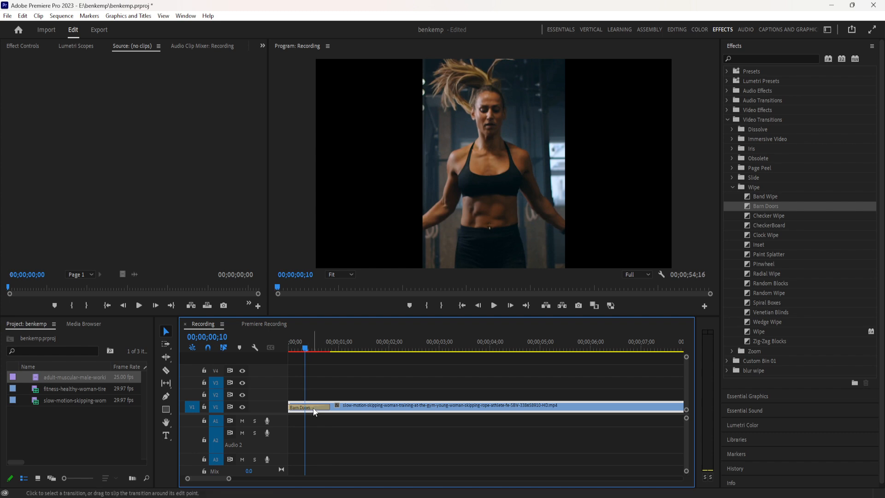
pyautogui.moveTo(314, 404); pyautogui.dragTo(313, 408)
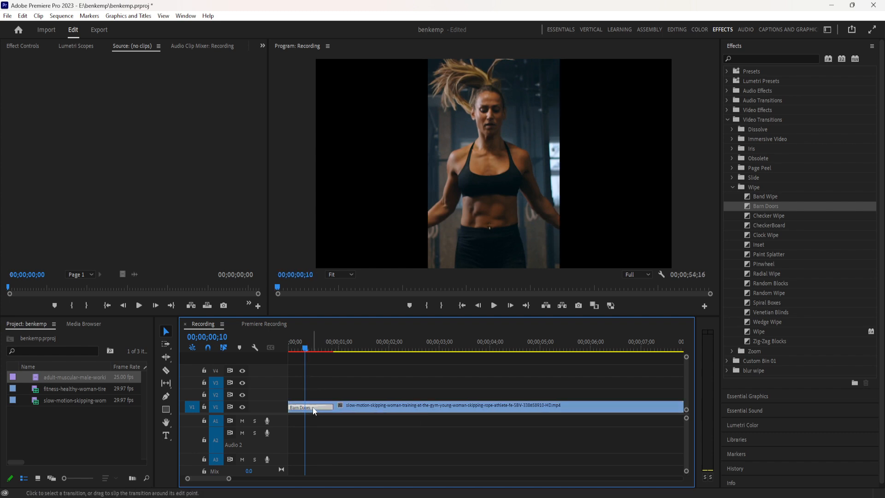
pyautogui.moveTo(305, 349)
pyautogui.mouseDown()
pyautogui.moveTo(325, 350)
pyautogui.moveTo(316, 350)
pyautogui.mouseUp()
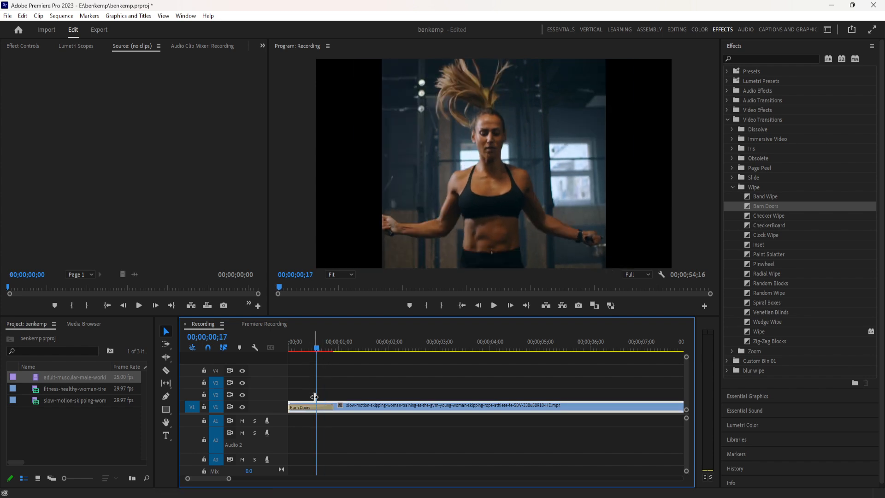
pyautogui.click(312, 410)
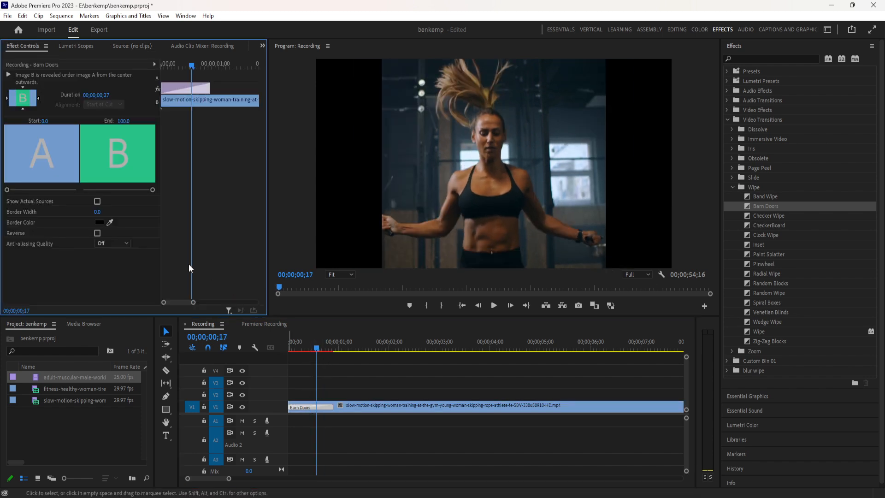
# Change the Barn Doors direction so the clip is revealed vertically from the centre, and play the result.
pyautogui.click(312, 349)
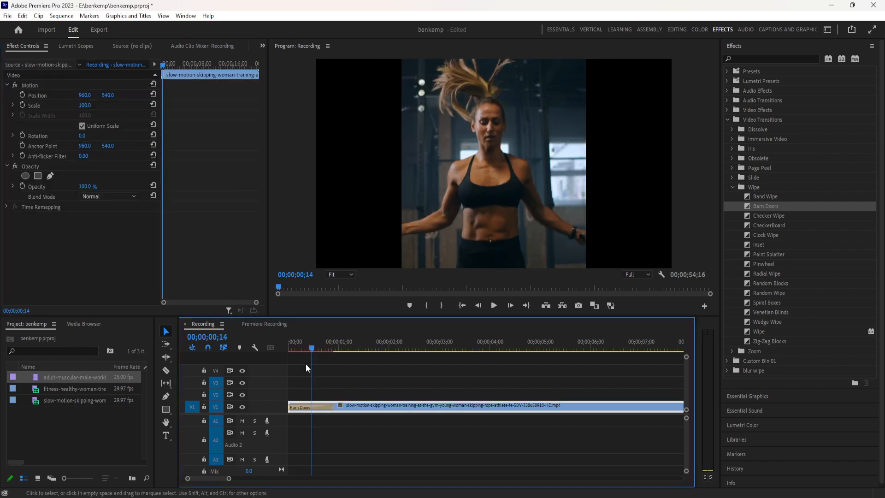
pyautogui.click(301, 406)
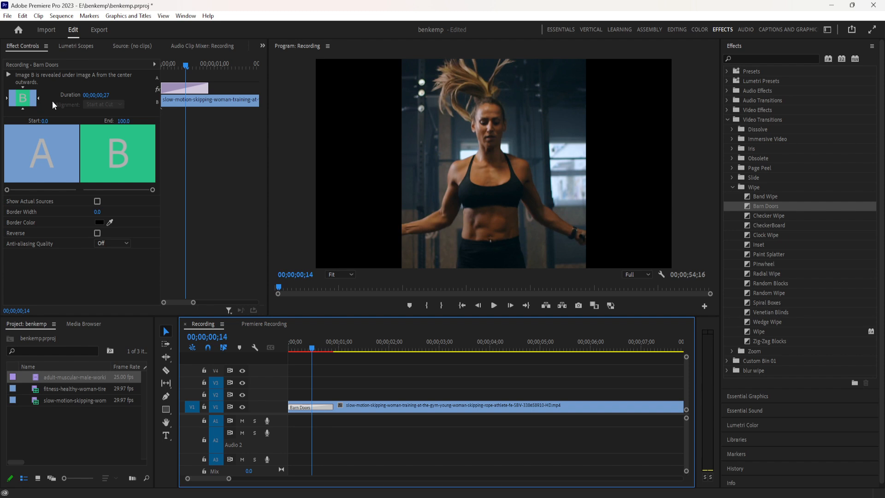
pyautogui.click(10, 106)
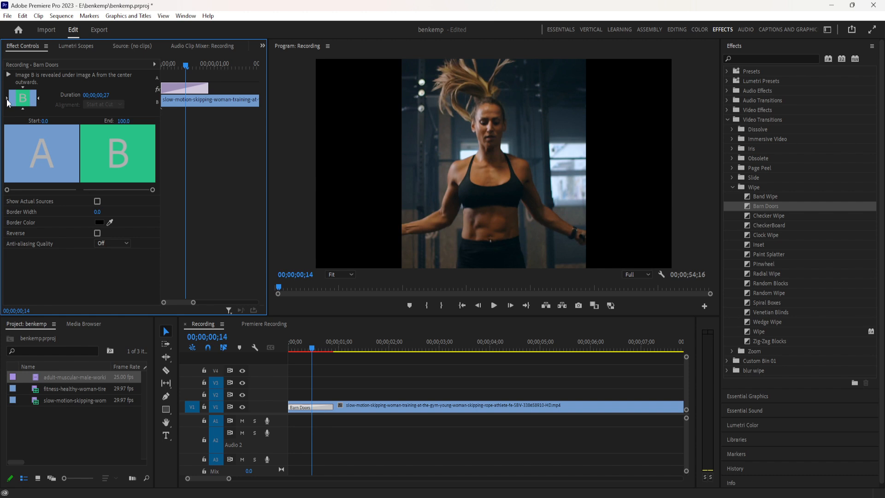
pyautogui.click(22, 109)
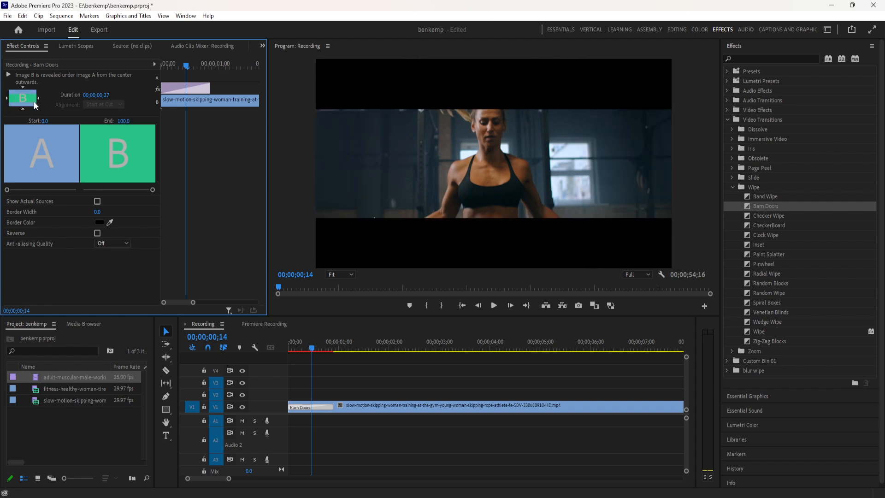
pyautogui.press('space')
pyautogui.press('space')
pyautogui.moveTo(346, 348); pyautogui.dragTo(294, 364)
# Show the actual sources in the Barn Doors transition settings and try the Reverse option, leaving it off.
pyautogui.click(315, 407)
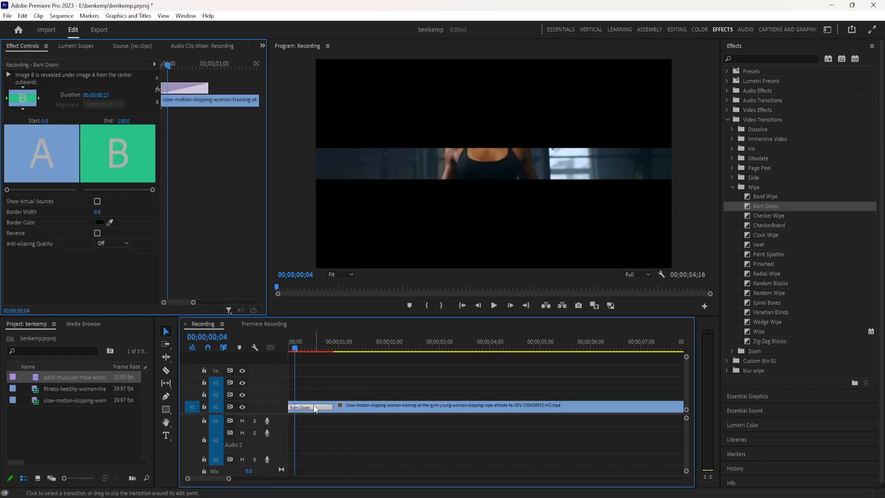
pyautogui.click(98, 202)
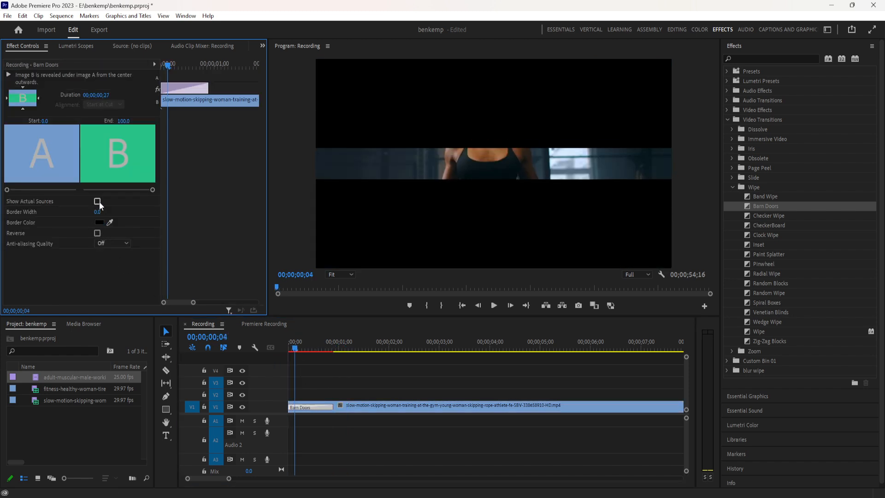
pyautogui.moveTo(7, 190)
pyautogui.mouseDown()
pyautogui.moveTo(46, 190)
pyautogui.moveTo(7, 196)
pyautogui.mouseUp()
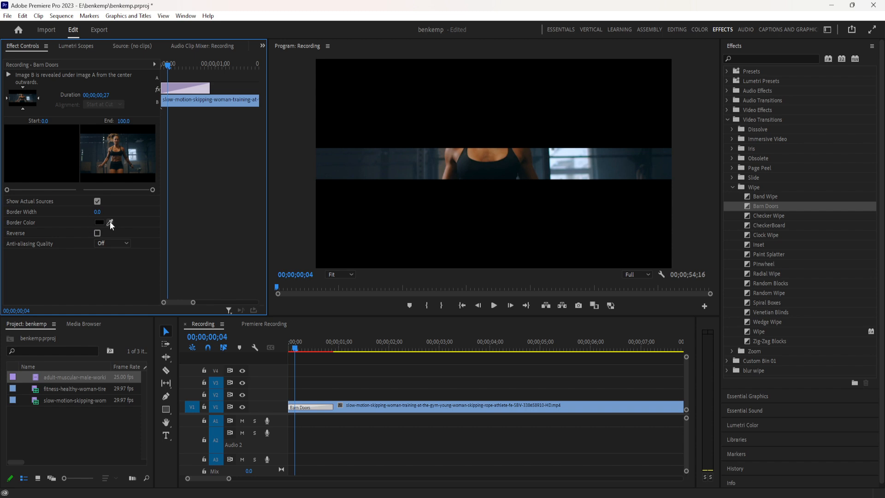
pyautogui.click(97, 234)
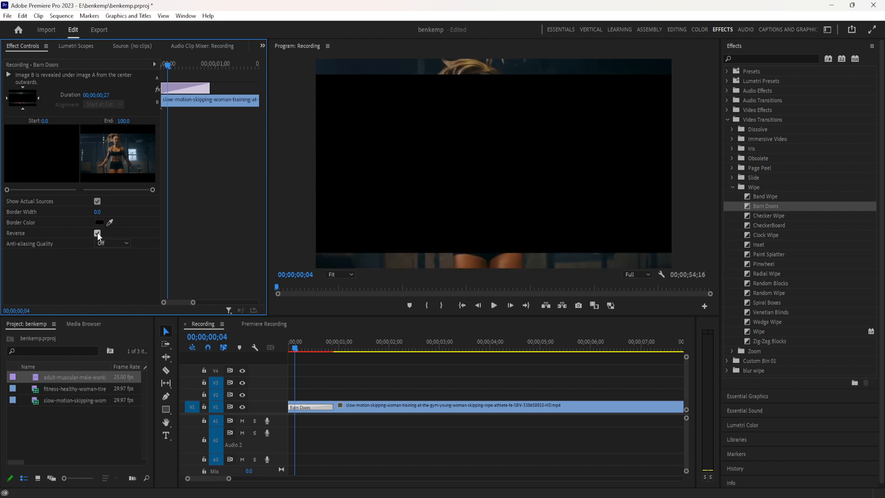
pyautogui.click(97, 233)
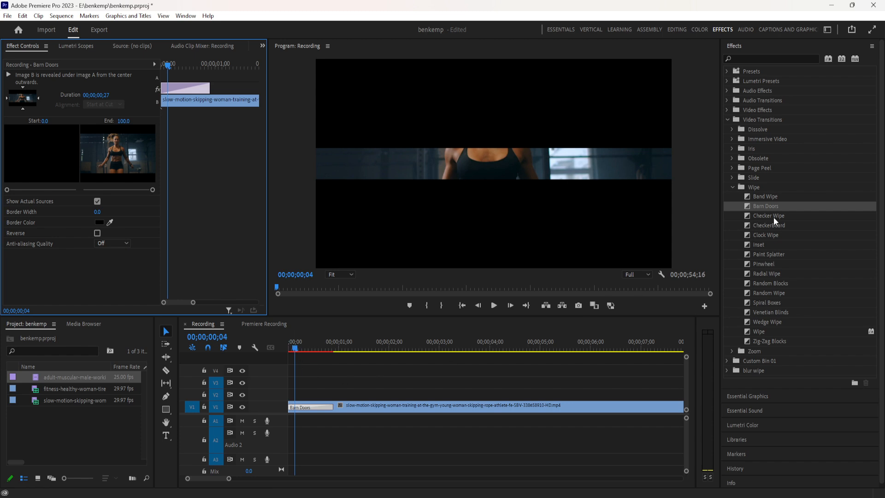
# Replace the Barn Doors transition with Clock Wipe and show its settings.
pyautogui.moveTo(756, 234); pyautogui.dragTo(302, 410)
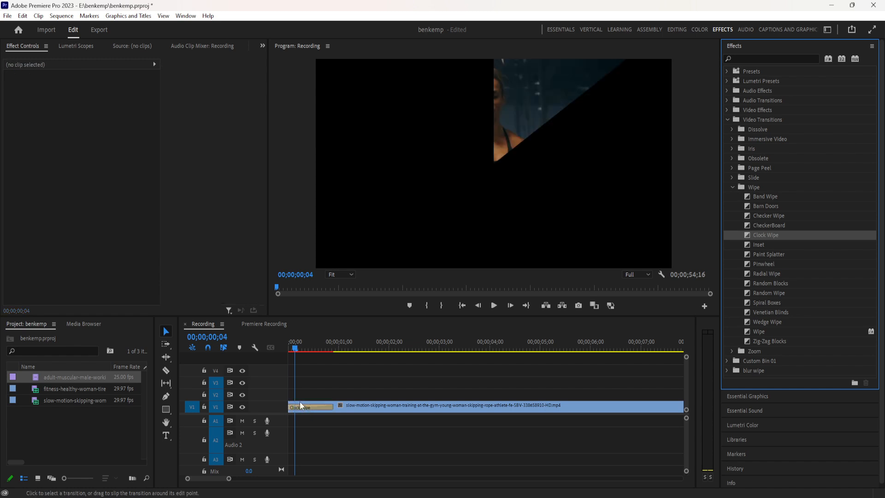
pyautogui.click(302, 407)
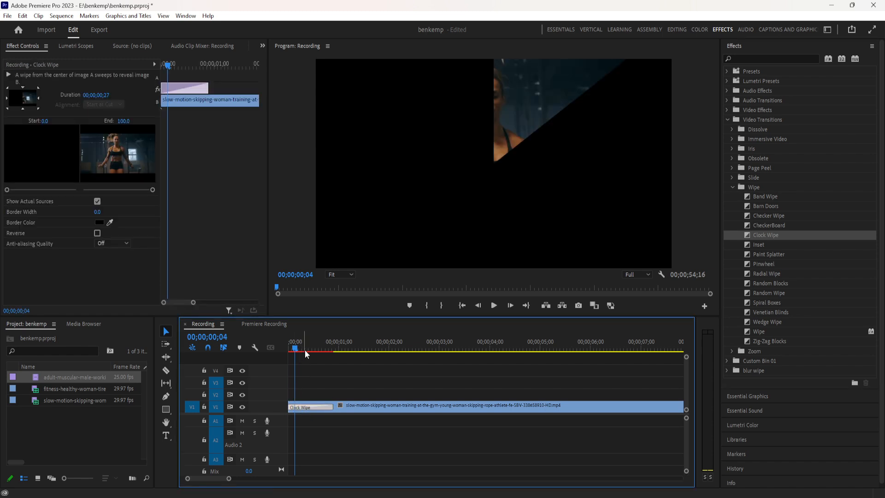
# Apply a Cross Dissolve between the slow-motion skipping clip and the fitness clip, accepting repeated frames.
pyautogui.press('-')
pyautogui.press('-')
pyautogui.press('-')
pyautogui.press('-')
pyautogui.press('-')
pyautogui.press('-')
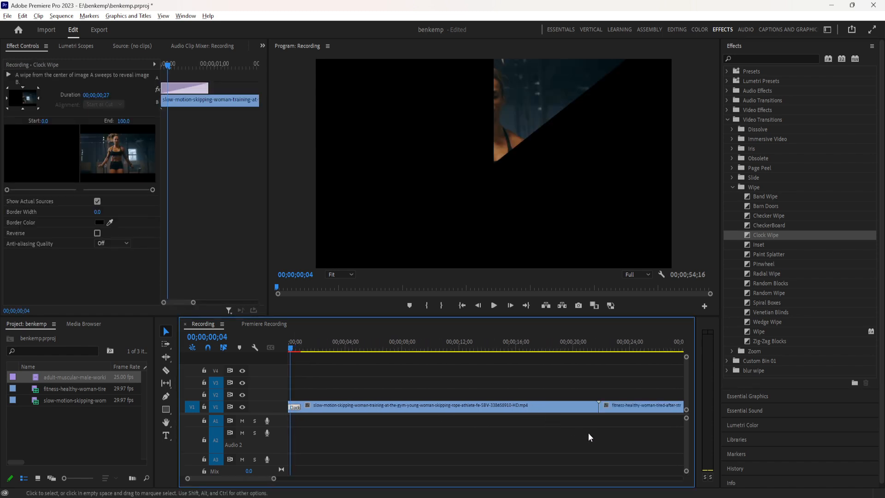
pyautogui.click(402, 406)
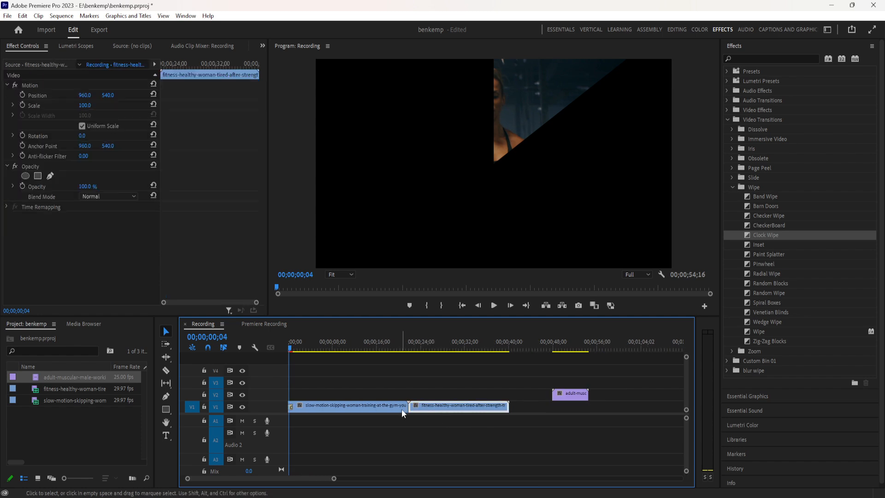
pyautogui.click(731, 129)
pyautogui.click(764, 148)
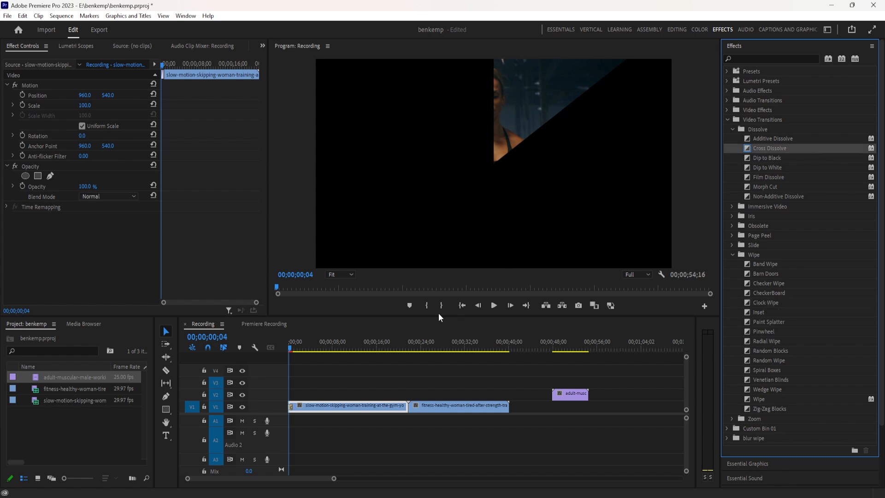
pyautogui.moveTo(438, 314); pyautogui.dragTo(409, 409)
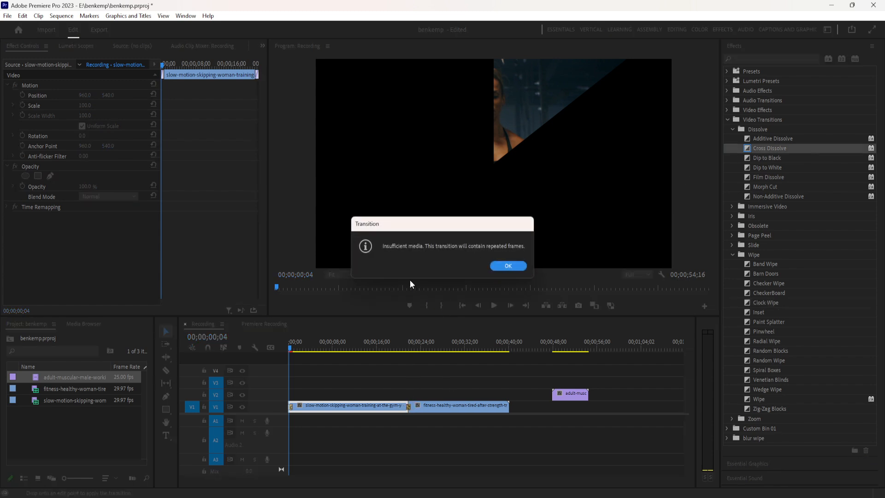
pyautogui.press('alt')
pyautogui.click(507, 265)
# Inspect the blended frame in the middle of the Cross Dissolve and show the transition's settings.
pyautogui.scroll(5, 414, 383)
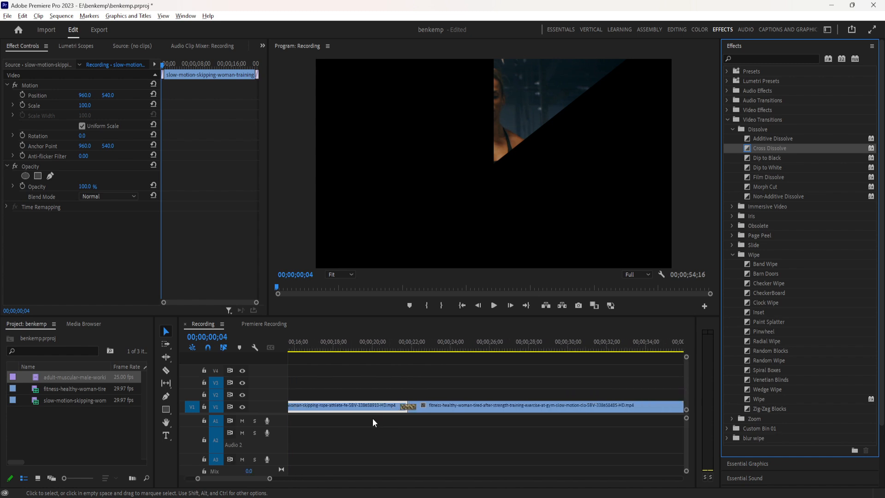
pyautogui.click(411, 349)
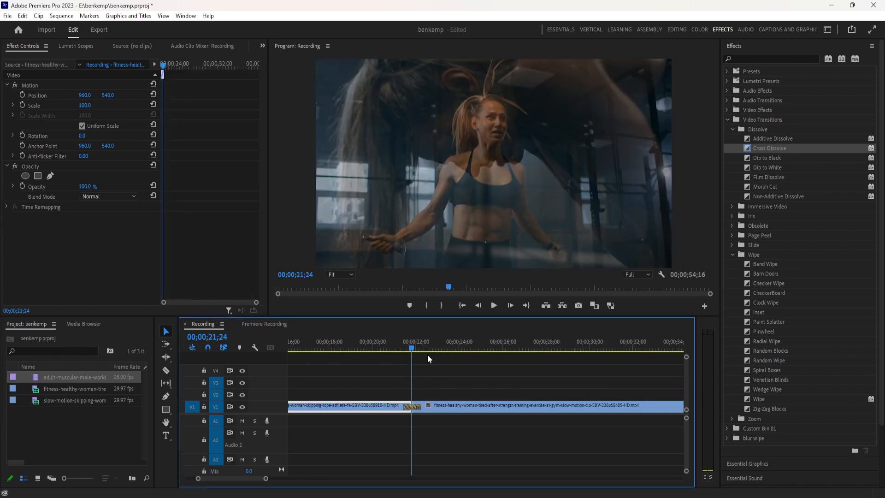
pyautogui.scroll(3, 424, 402)
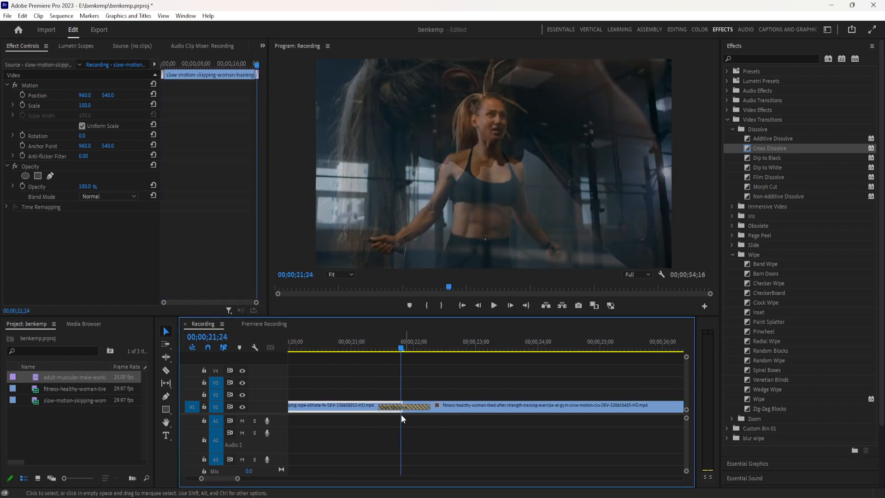
pyautogui.click(414, 408)
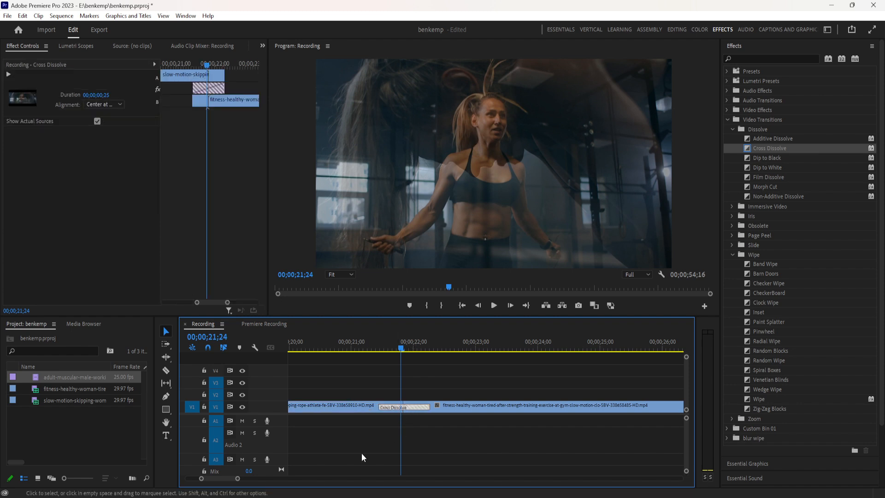
# Move the adult-muscular-male clip from V2 to V1, directly after the fitness clip.
pyautogui.moveTo(237, 480); pyautogui.dragTo(386, 478)
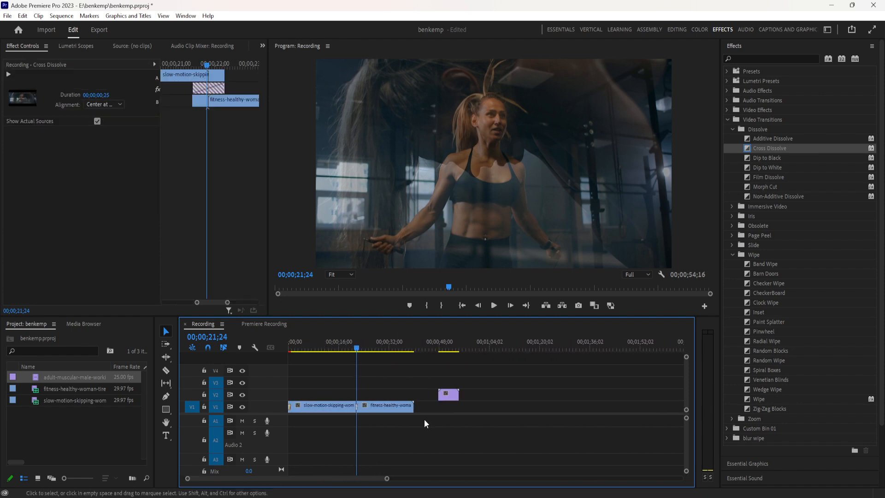
pyautogui.moveTo(444, 397); pyautogui.dragTo(402, 409)
pyautogui.scroll(3, 420, 411)
# Apply a Cross Dissolve to the start of the adult-muscular-male clip.
pyautogui.moveTo(770, 148); pyautogui.dragTo(392, 413)
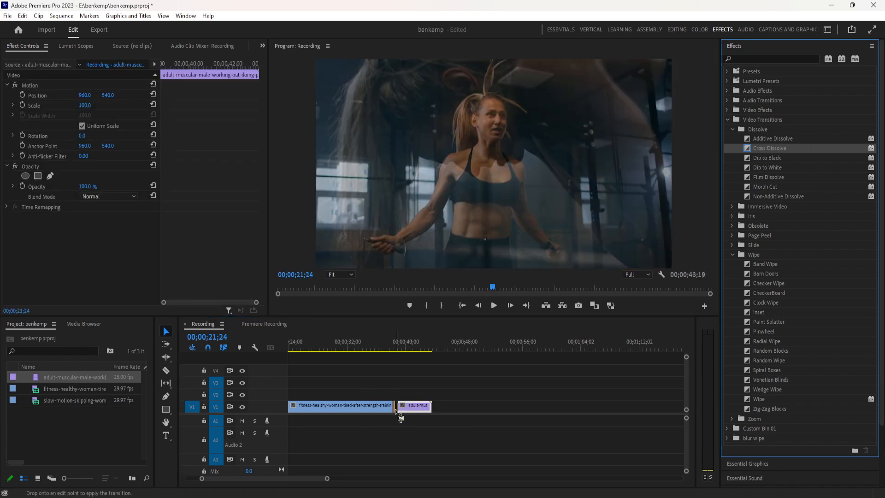
pyautogui.scroll(3, 392, 412)
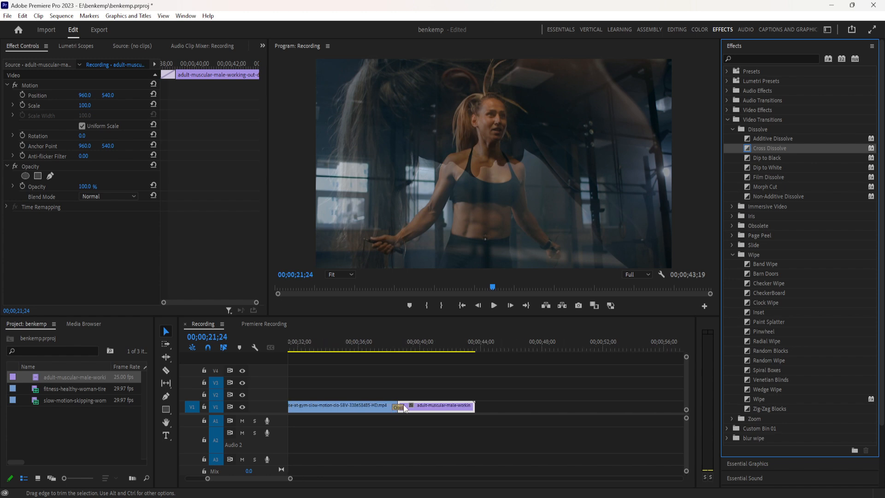
pyautogui.click(405, 407)
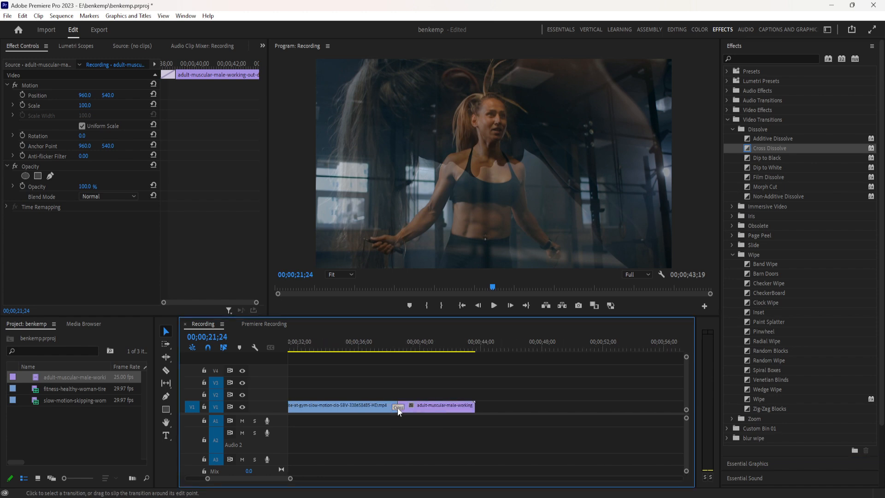
# Trim the start of the adult-muscular-male clip and butt it against the end of the fitness clip.
pyautogui.click(400, 348)
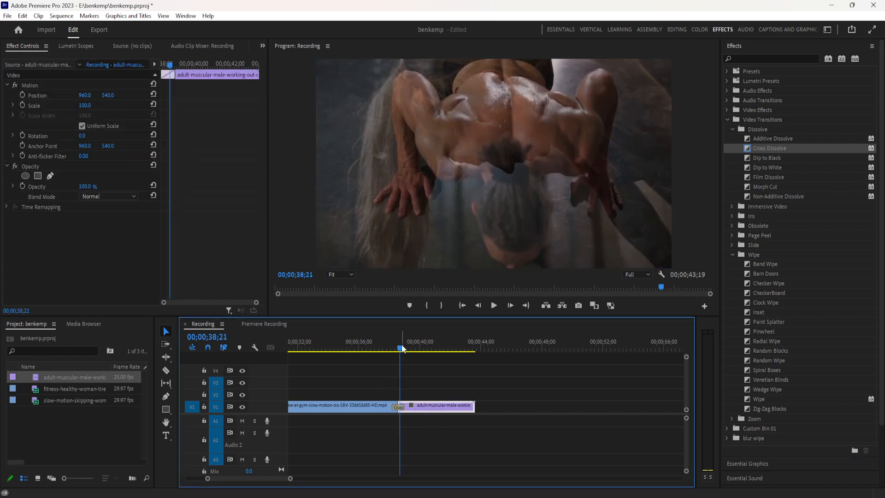
pyautogui.moveTo(402, 349)
pyautogui.mouseDown()
pyautogui.moveTo(388, 353)
pyautogui.moveTo(396, 350)
pyautogui.mouseUp()
pyautogui.moveTo(409, 408)
pyautogui.mouseDown()
pyautogui.moveTo(440, 408)
pyautogui.moveTo(409, 404)
pyautogui.mouseUp()
pyautogui.press('=')
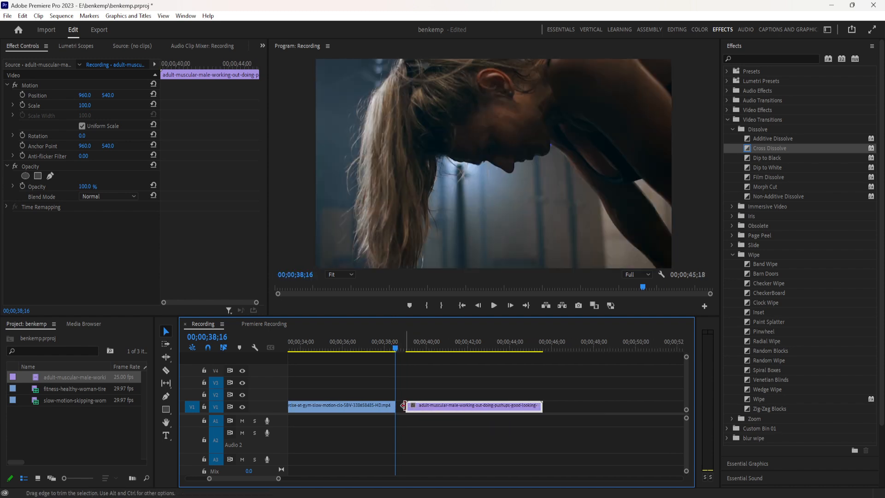
pyautogui.moveTo(409, 403)
pyautogui.mouseDown()
pyautogui.moveTo(470, 408)
pyautogui.moveTo(395, 407)
pyautogui.mouseUp()
pyautogui.moveTo(452, 408); pyautogui.dragTo(407, 408)
# Apply a Cross Dissolve across the cut between the fitness clip and the adult-muscular-male clip.
pyautogui.moveTo(762, 152); pyautogui.dragTo(395, 407)
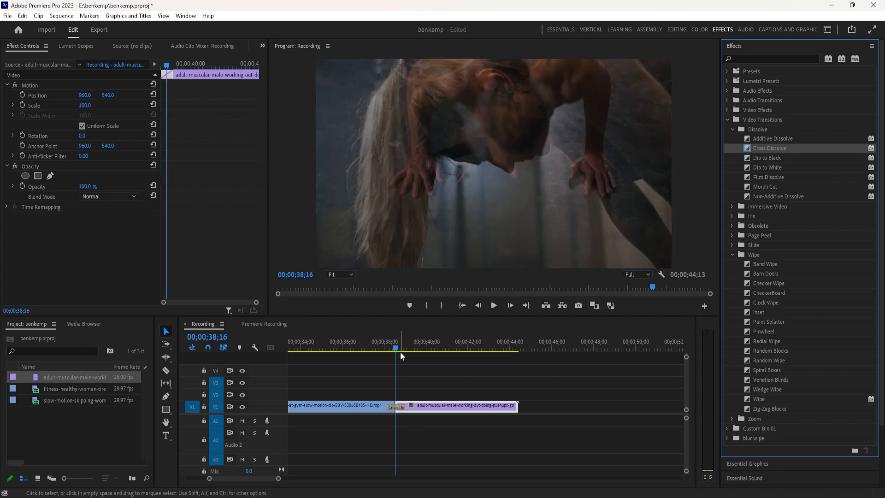
pyautogui.moveTo(394, 349); pyautogui.dragTo(376, 350)
pyautogui.scroll(4, 398, 405)
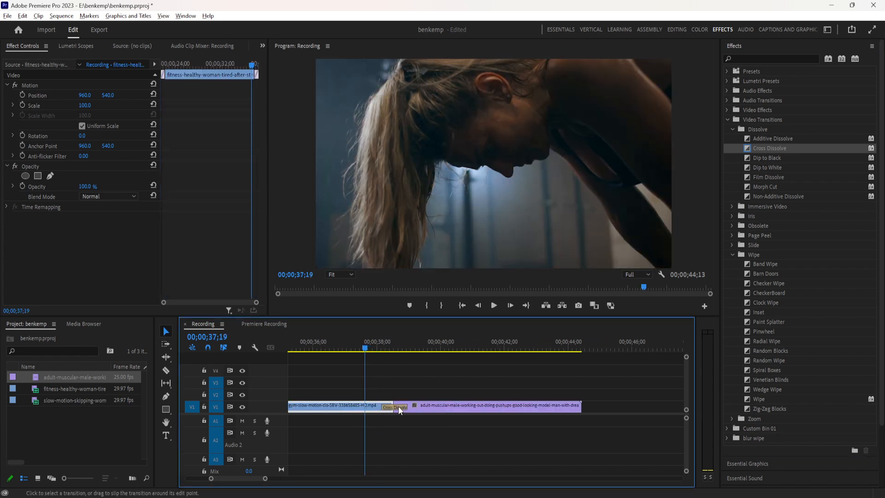
pyautogui.scroll(3, 398, 406)
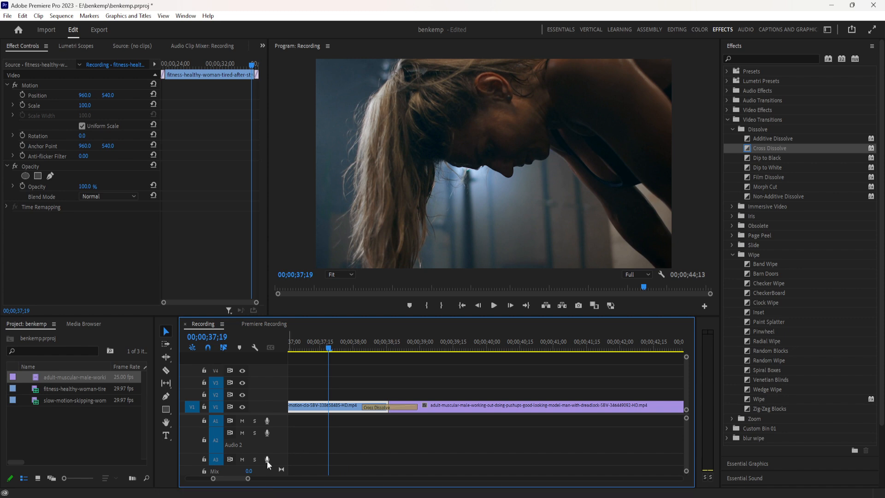
# Play the Cross Dissolve between the slow-motion skipping clip and the fitness clip.
pyautogui.moveTo(249, 479); pyautogui.dragTo(283, 477)
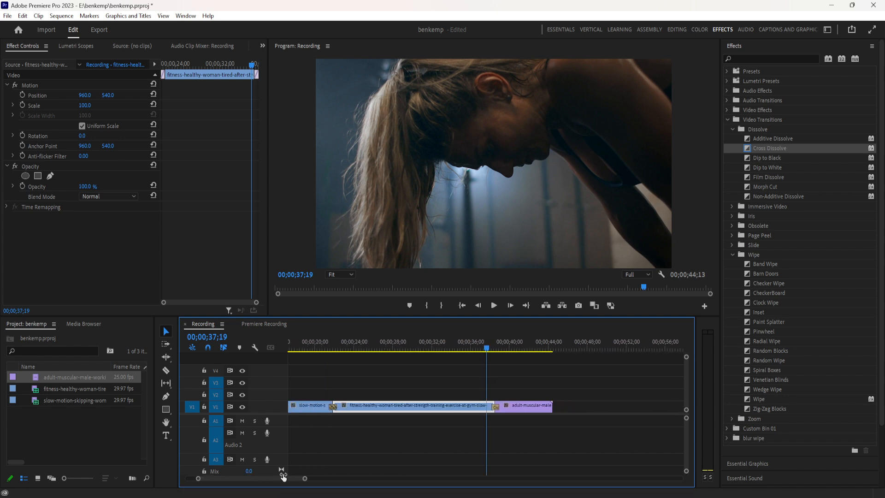
pyautogui.click(331, 345)
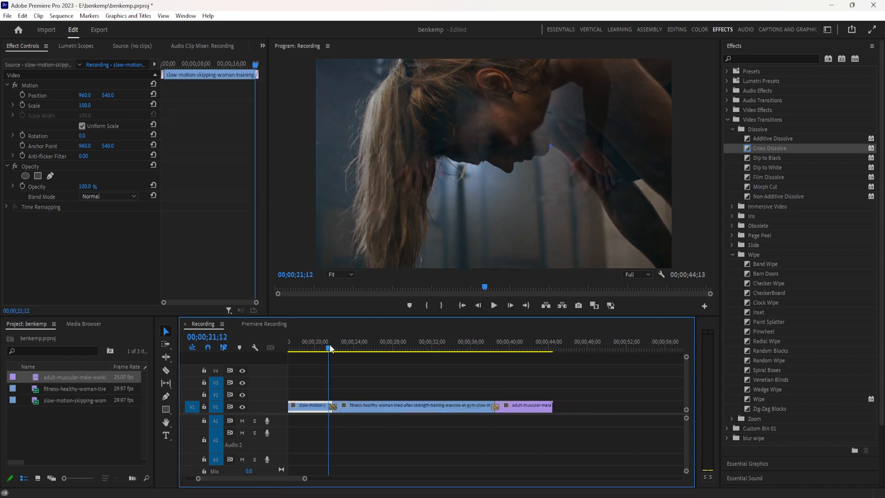
pyautogui.press('space')
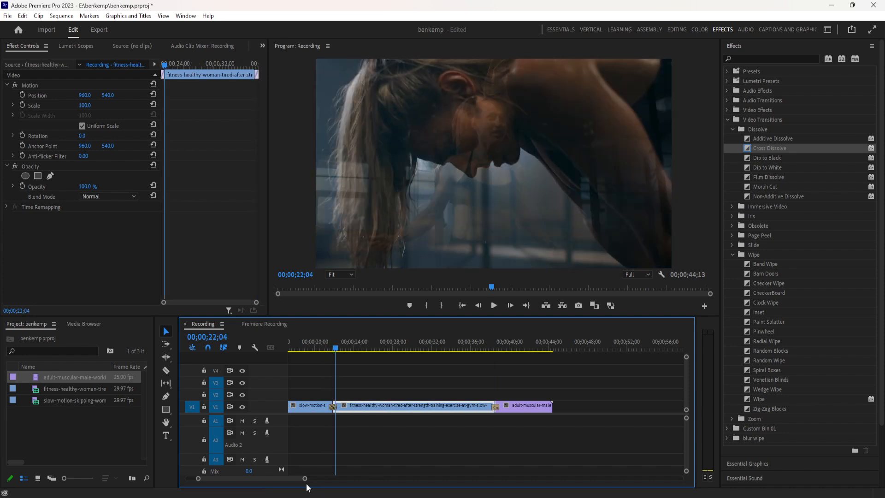
# Delete the Cross Dissolve between the slow-motion skipping clip and the fitness clip, and undo the deletion.
pyautogui.moveTo(305, 480); pyautogui.dragTo(250, 495)
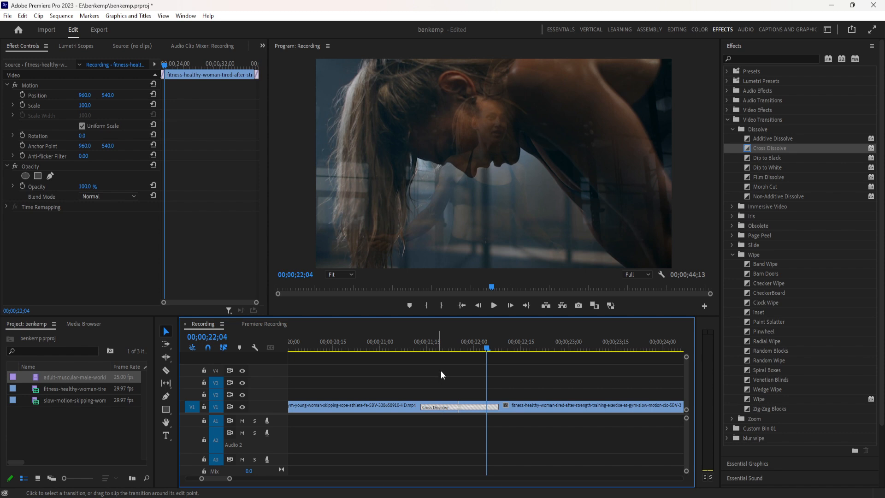
pyautogui.moveTo(446, 350); pyautogui.dragTo(463, 363)
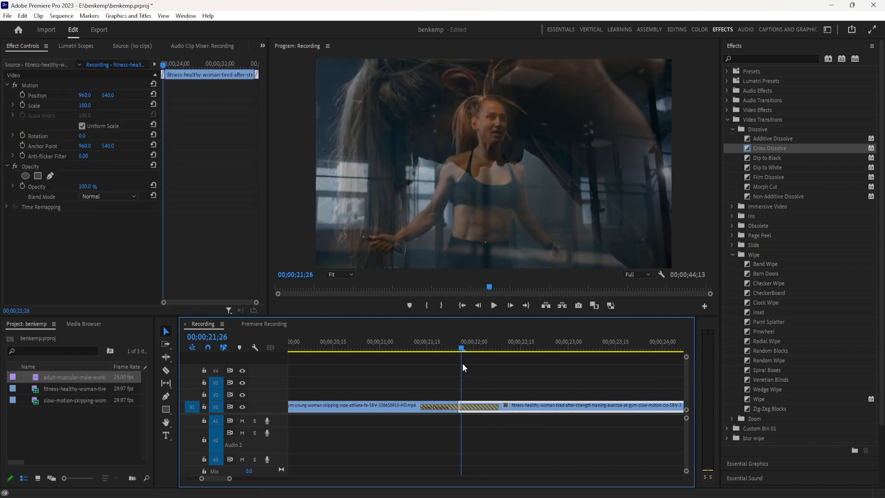
pyautogui.click(463, 406)
pyautogui.press('Delete')
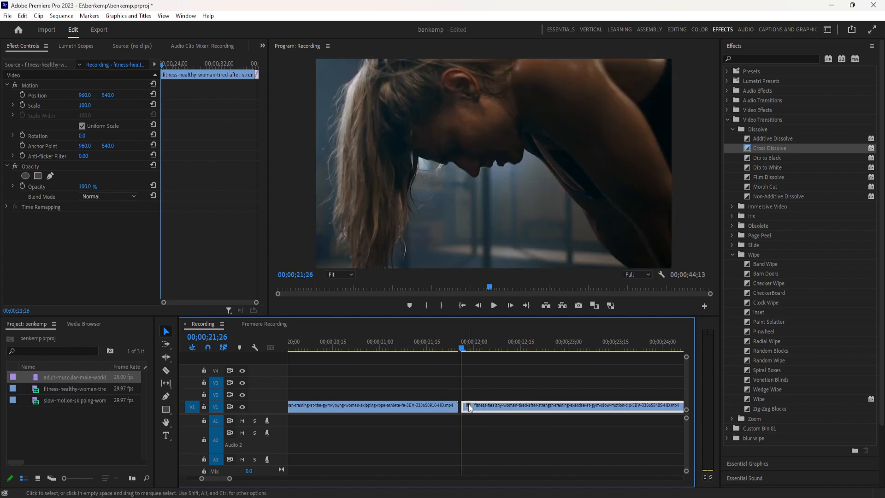
pyautogui.hotkey('ctrl', 'z')
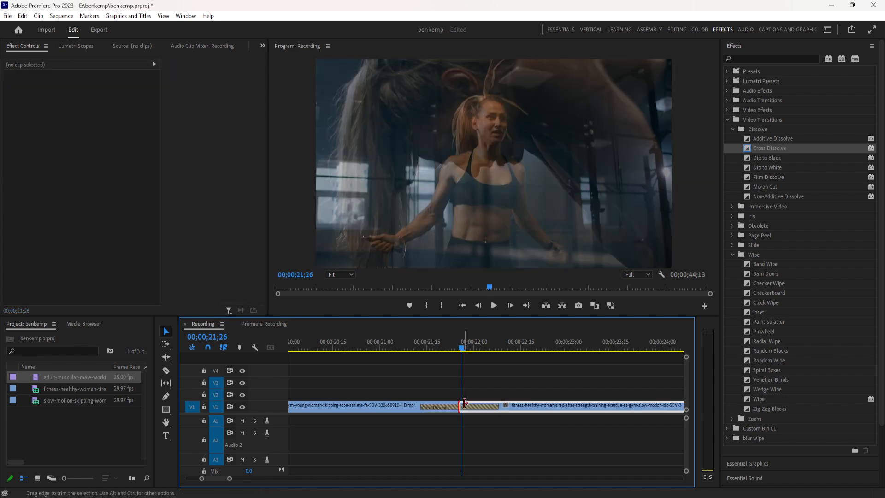
# Move the Cross Dissolve to start at the cut, extend its start earlier for a duration of 00;00;01;03, and play it.
pyautogui.click(464, 403)
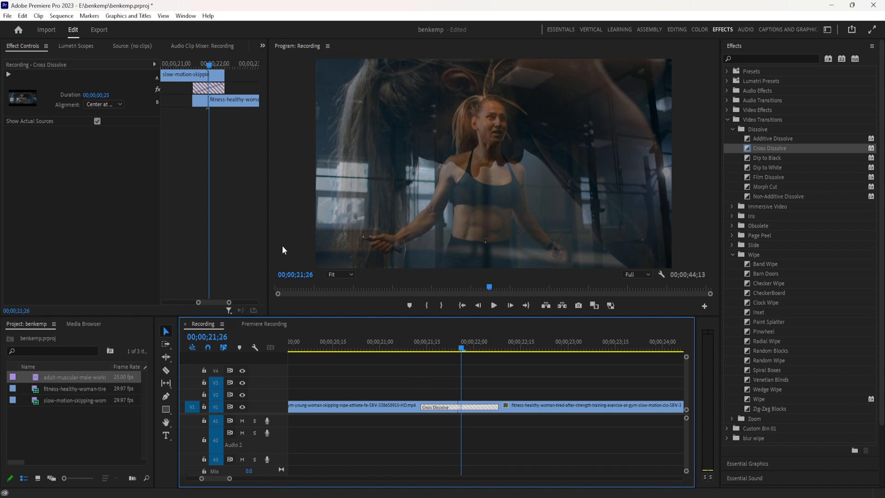
pyautogui.moveTo(199, 87); pyautogui.dragTo(212, 88)
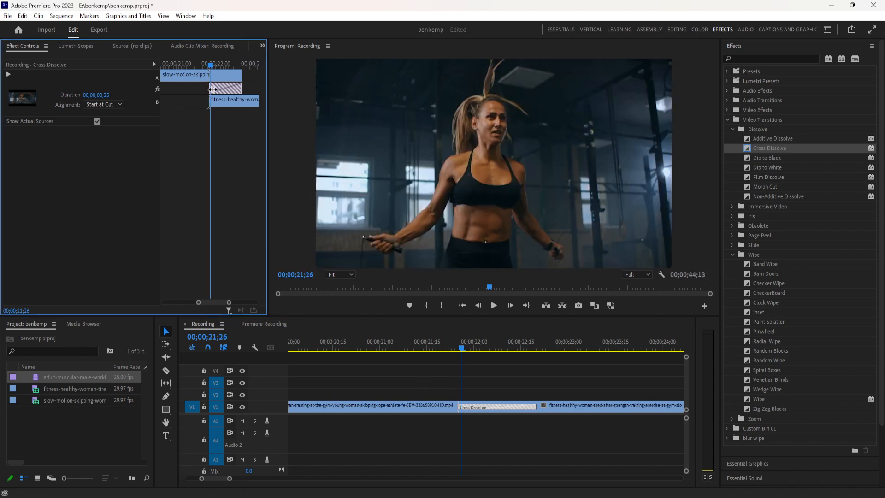
pyautogui.moveTo(210, 87); pyautogui.dragTo(200, 87)
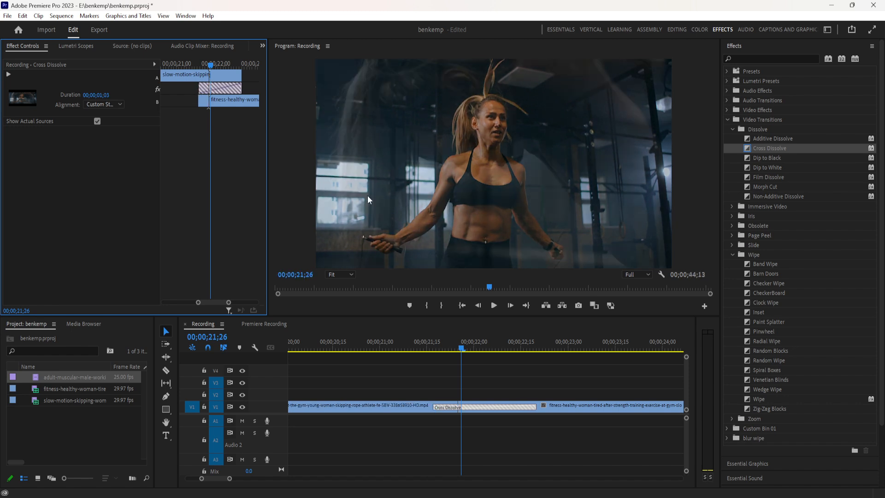
pyautogui.moveTo(458, 345); pyautogui.dragTo(414, 356)
pyautogui.press('space')
pyautogui.press('space')
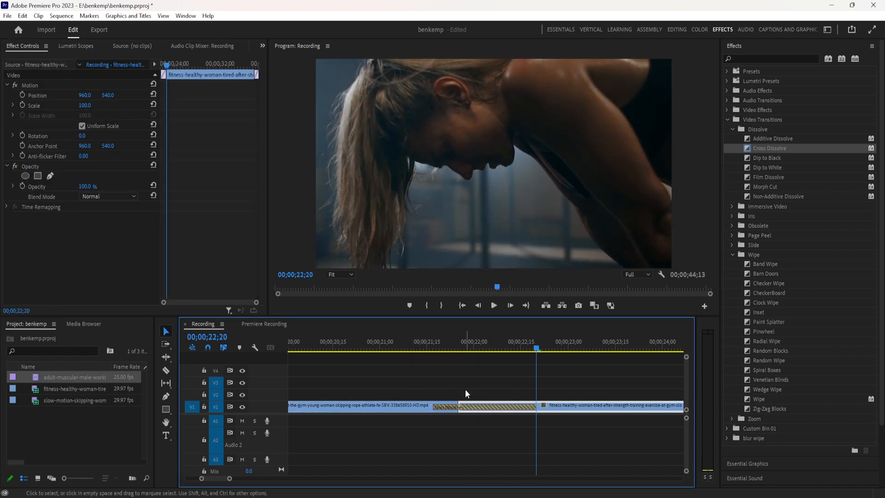
# Shorten the end of the Cross Dissolve so its duration is 00;00;00;22.
pyautogui.click(465, 407)
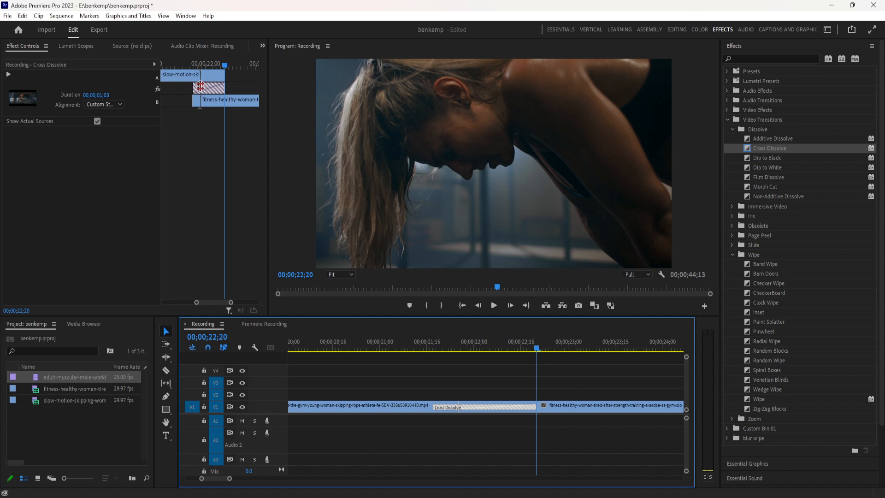
pyautogui.click(200, 87)
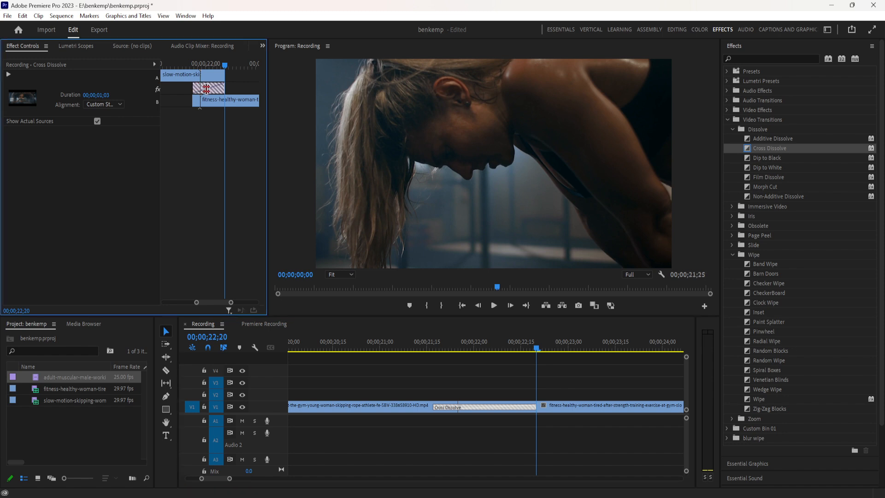
pyautogui.moveTo(223, 86); pyautogui.dragTo(213, 91)
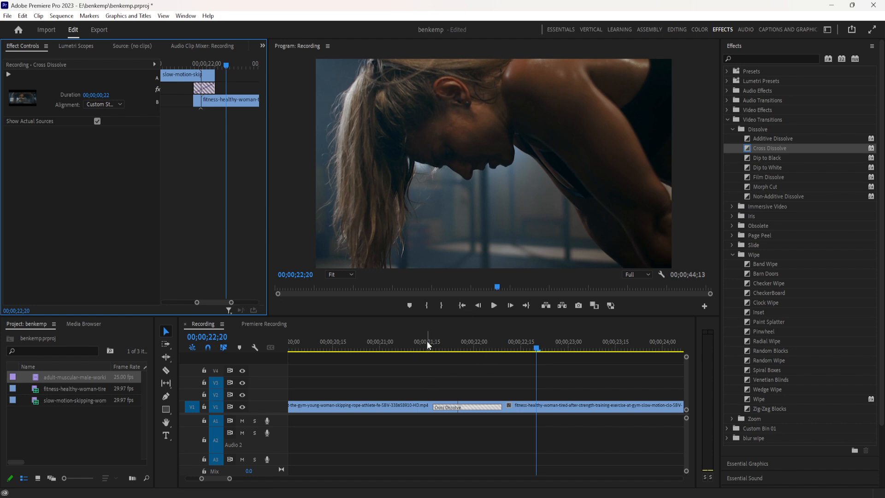
# Play and scrub through the shortened Cross Dissolve between the skipping clip and the fitness clip.
pyautogui.click(473, 406)
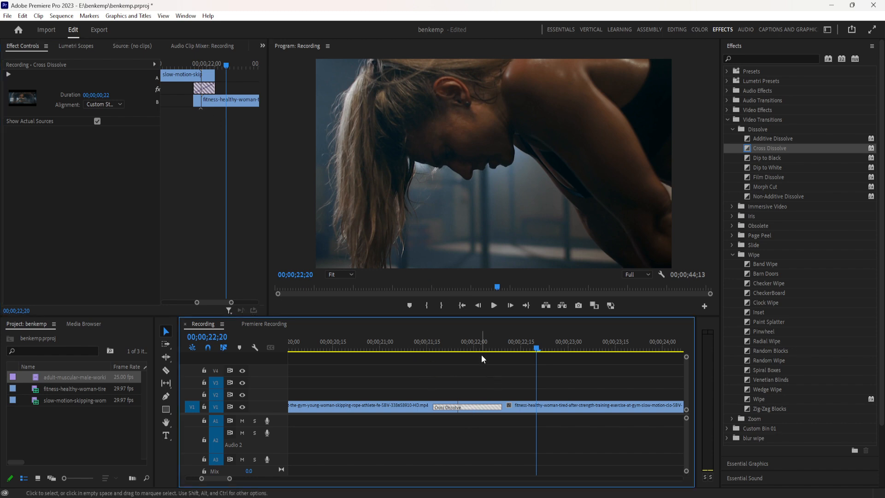
pyautogui.click(481, 355)
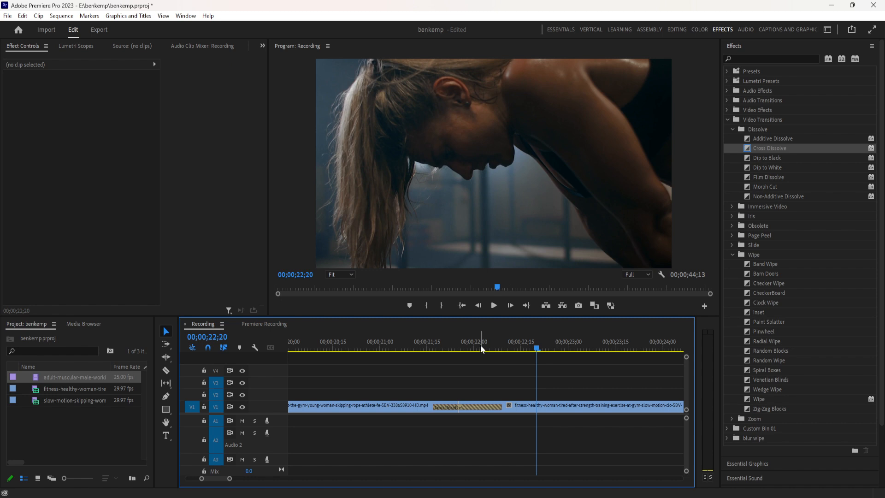
pyautogui.click(480, 347)
pyautogui.moveTo(480, 348); pyautogui.dragTo(441, 359)
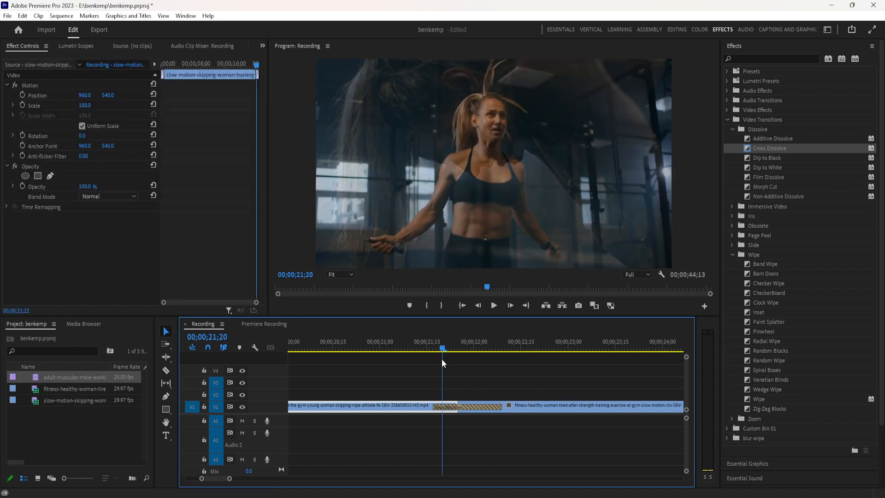
pyautogui.press('space')
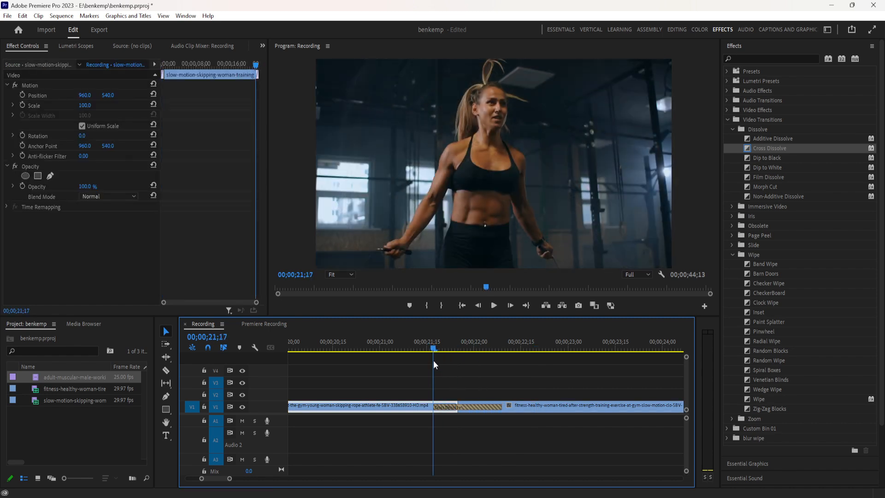
pyautogui.press('space')
pyautogui.click(455, 405)
pyautogui.click(452, 341)
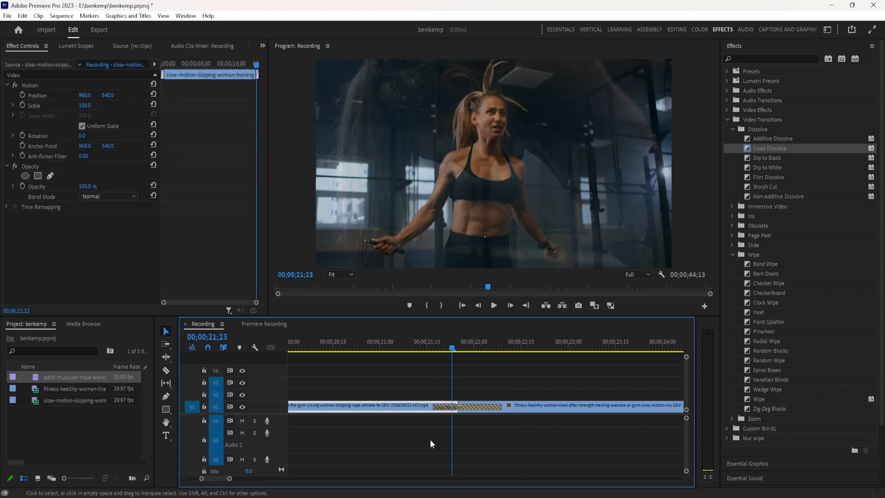
# Delete the shortened Cross Dissolve from the cut between the skipping clip and the fitness clip.
pyautogui.click(467, 406)
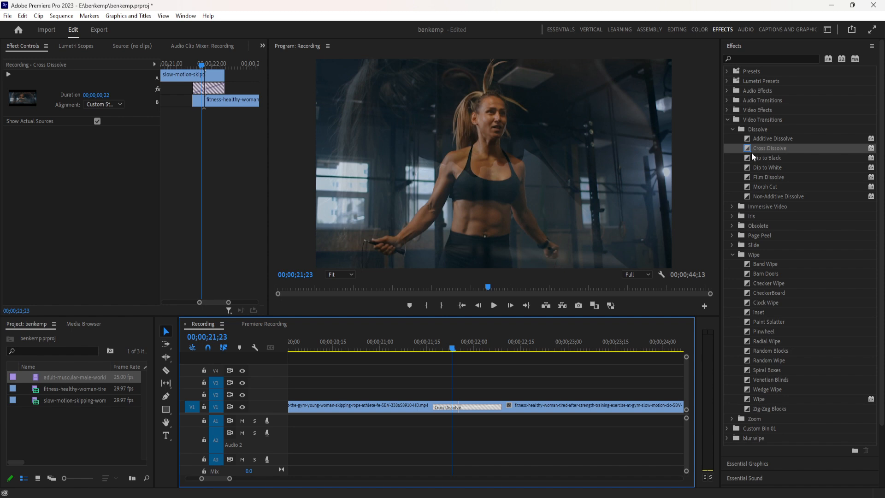
pyautogui.click(462, 408)
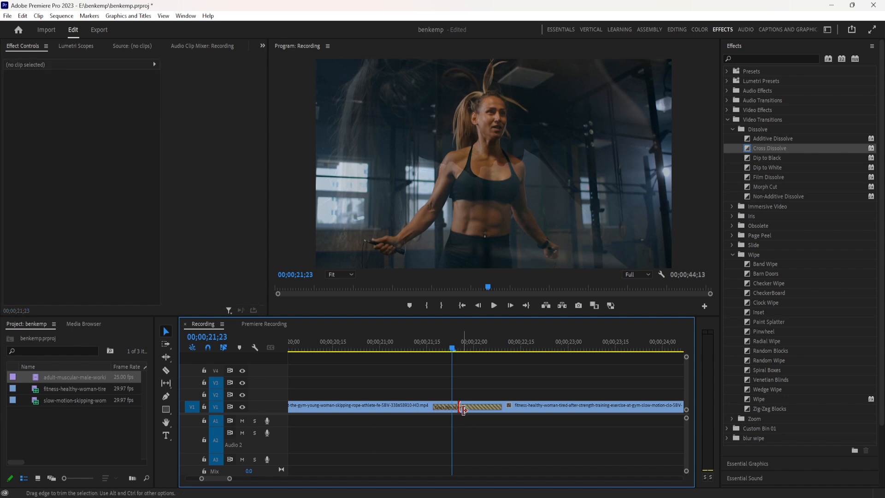
pyautogui.click(463, 408)
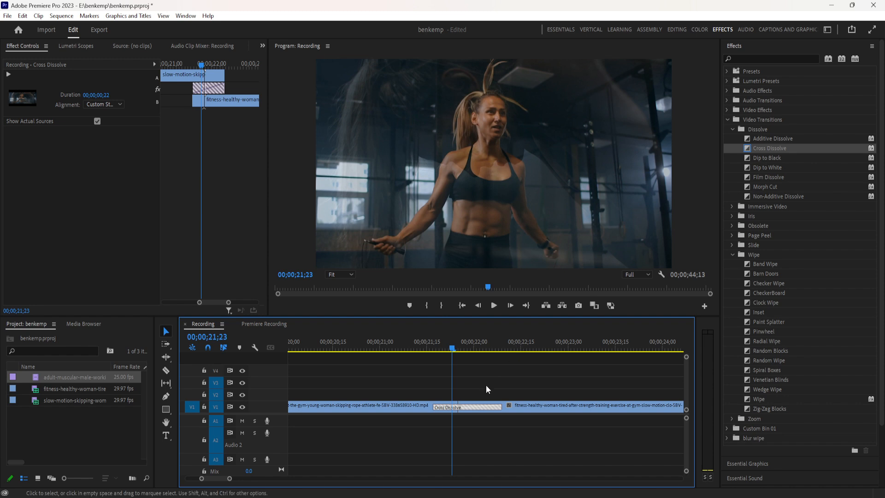
pyautogui.rightClick(477, 409)
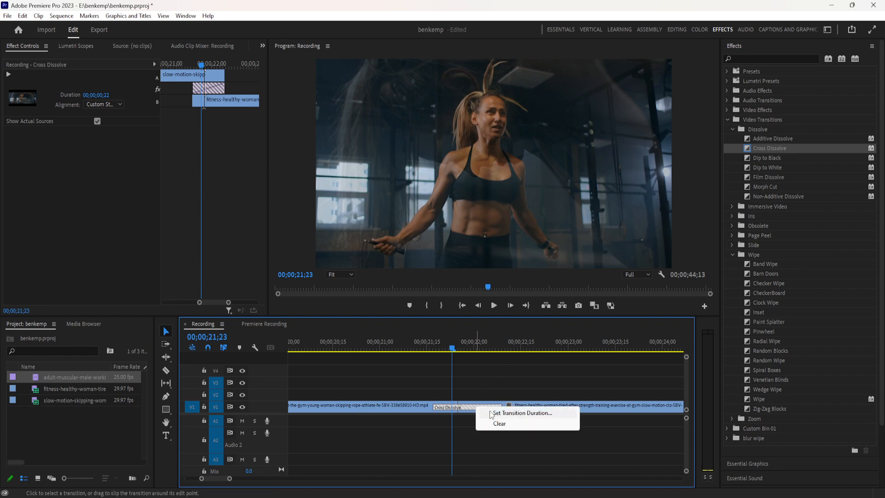
pyautogui.click(460, 430)
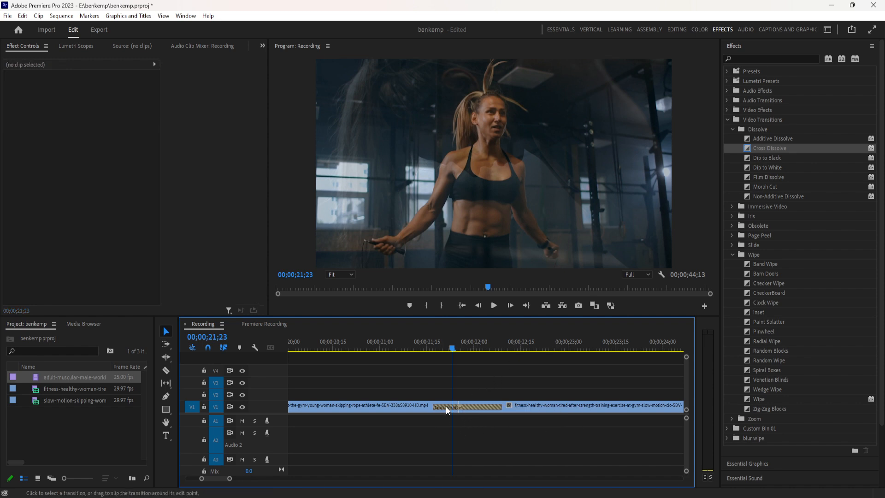
pyautogui.click(448, 407)
pyautogui.press('Delete')
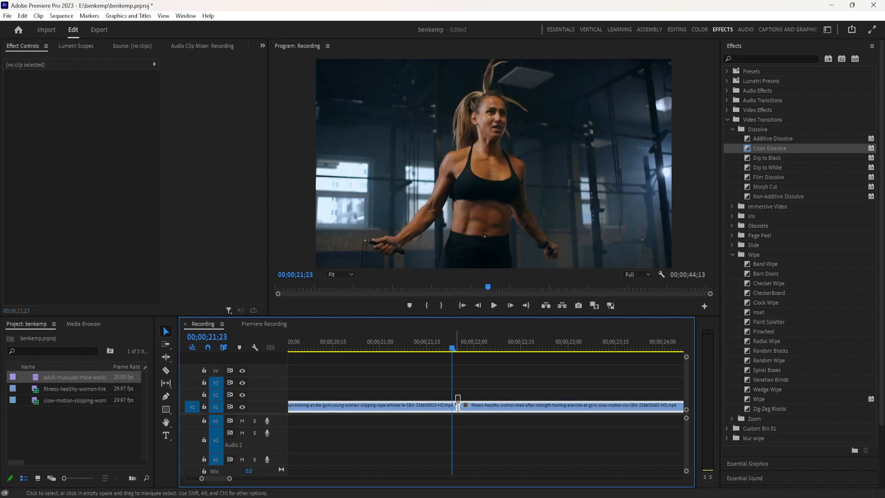
# Apply the default Cross Dissolve at the cut between the skipping clip and the fitness clip, and scrub through it.
pyautogui.moveTo(457, 399); pyautogui.dragTo(486, 420)
pyautogui.hotkey('ctrl', 'd')
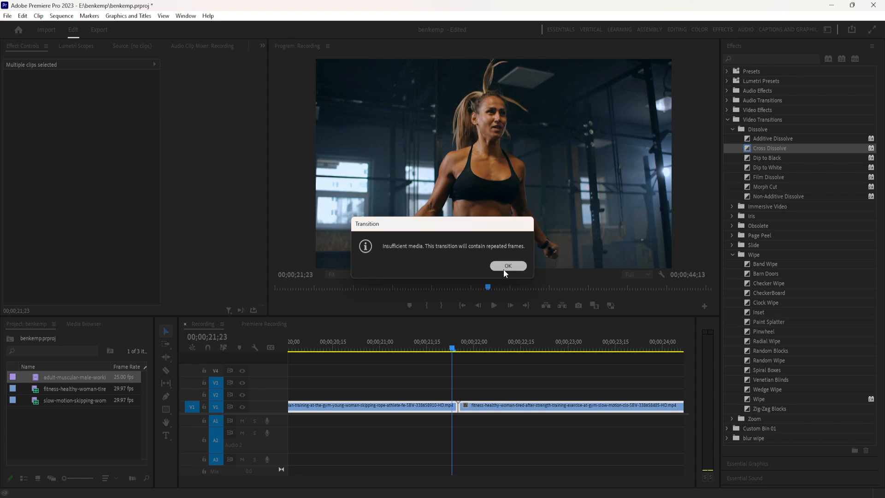
pyautogui.click(506, 266)
pyautogui.click(469, 405)
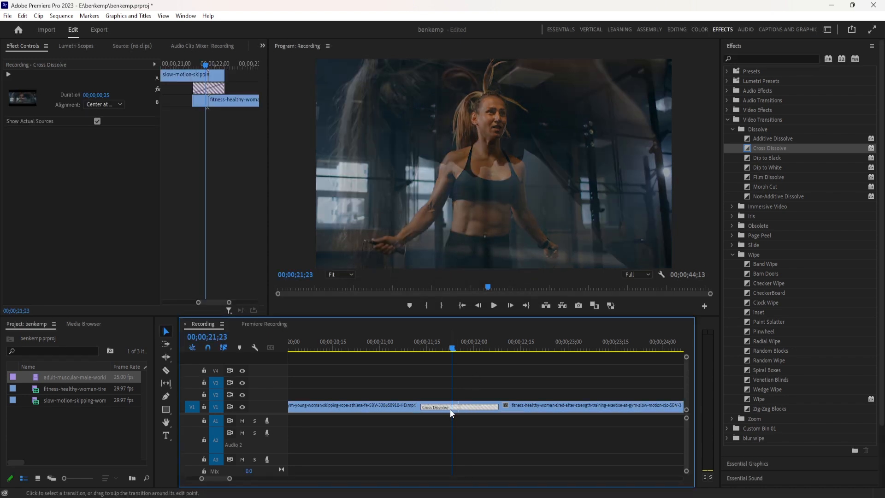
pyautogui.click(445, 348)
pyautogui.moveTo(446, 358); pyautogui.dragTo(483, 370)
pyautogui.click(470, 408)
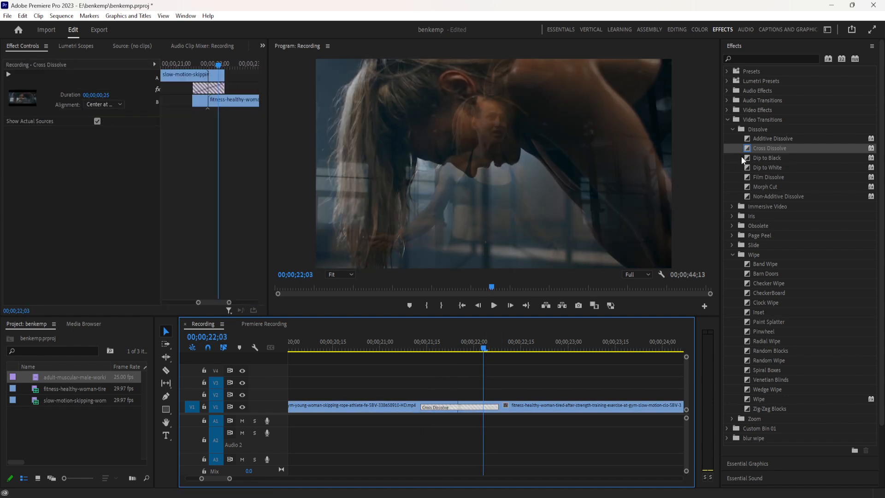
# Set Dip to White as the default video transition.
pyautogui.click(764, 168)
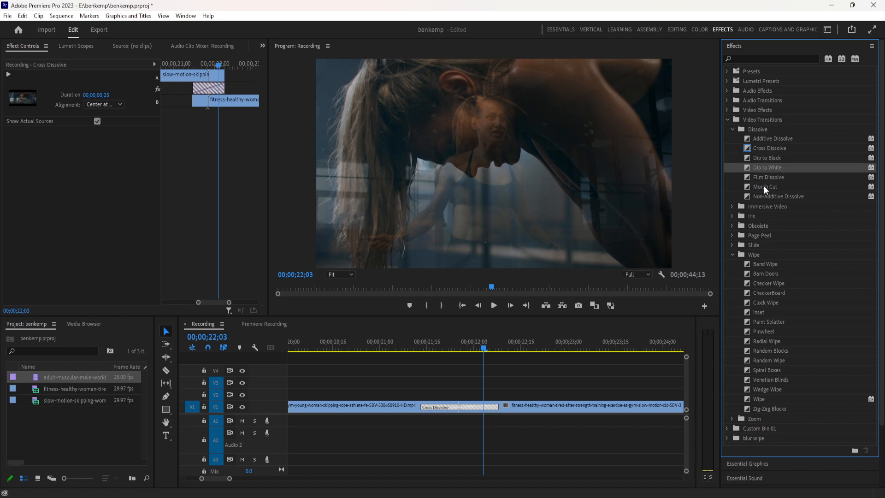
pyautogui.rightClick(770, 169)
pyautogui.click(772, 176)
# Remove the Cross Dissolve from the cut between the skipping clip and the fitness clip, keeping both clips in place.
pyautogui.moveTo(443, 384); pyautogui.dragTo(473, 432)
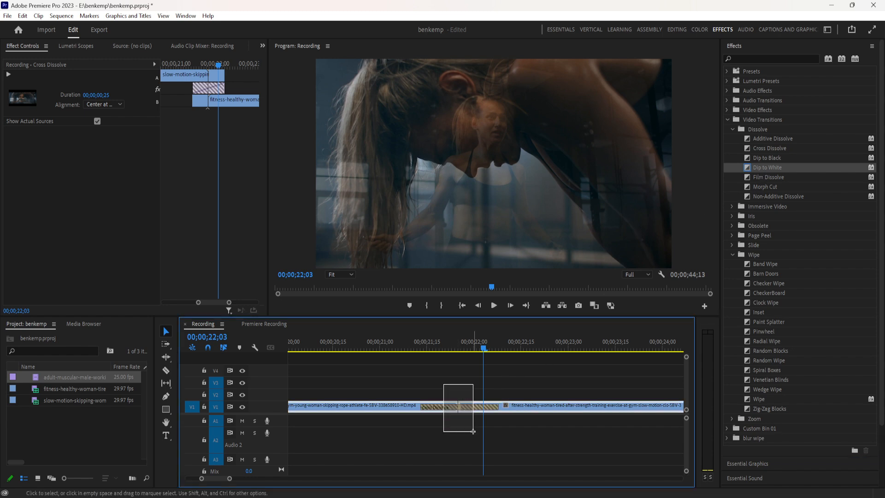
pyautogui.click(466, 407)
pyautogui.click(466, 403)
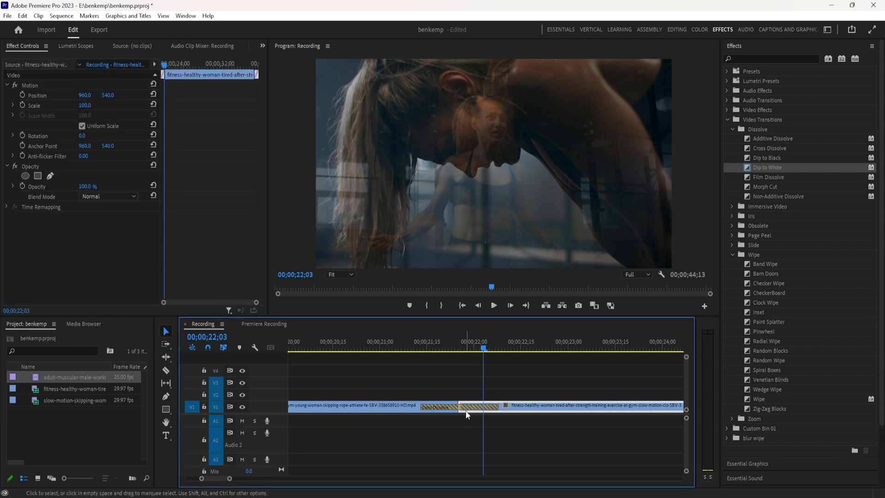
pyautogui.press('Delete')
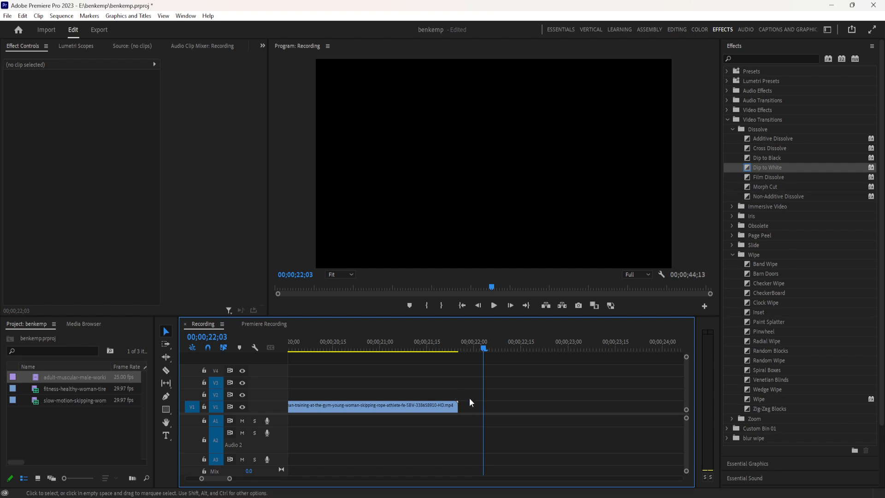
pyautogui.hotkey('ctrl', 'z')
pyautogui.click(458, 409)
pyautogui.press('Delete')
# Apply the default Dip to White transition at the cut between the skipping clip and the fitness clip, and play it.
pyautogui.moveTo(452, 391); pyautogui.dragTo(465, 419)
pyautogui.hotkey('ctrl', 'd')
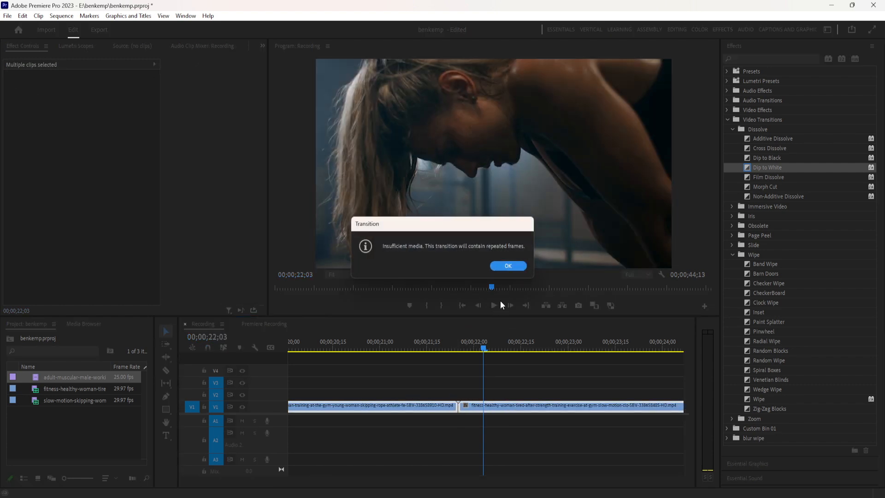
pyautogui.click(506, 267)
pyautogui.click(449, 411)
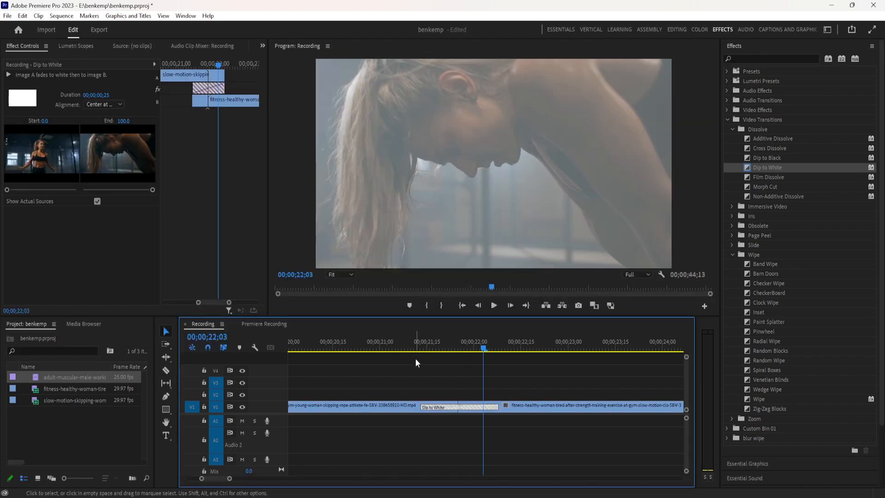
pyautogui.click(418, 346)
pyautogui.press('space')
pyautogui.press('space')
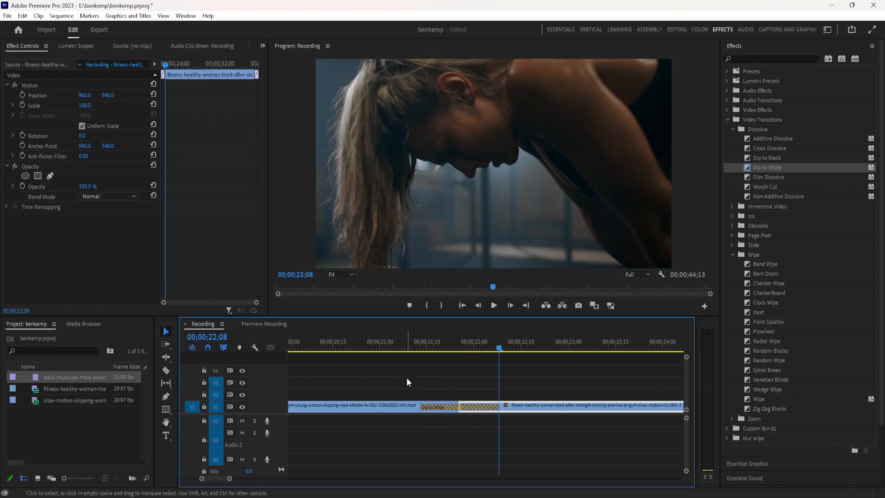
# Check the default video transition duration in the Timeline preferences and close the preferences.
pyautogui.click(22, 19)
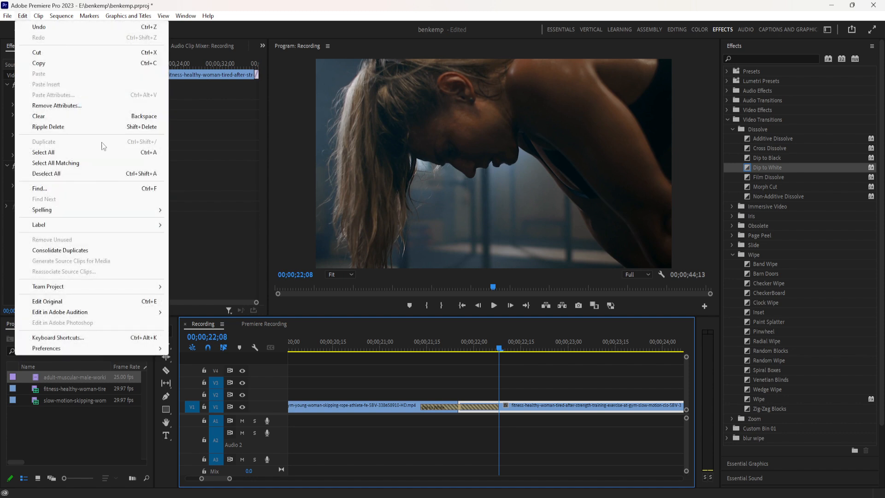
pyautogui.moveTo(88, 347)
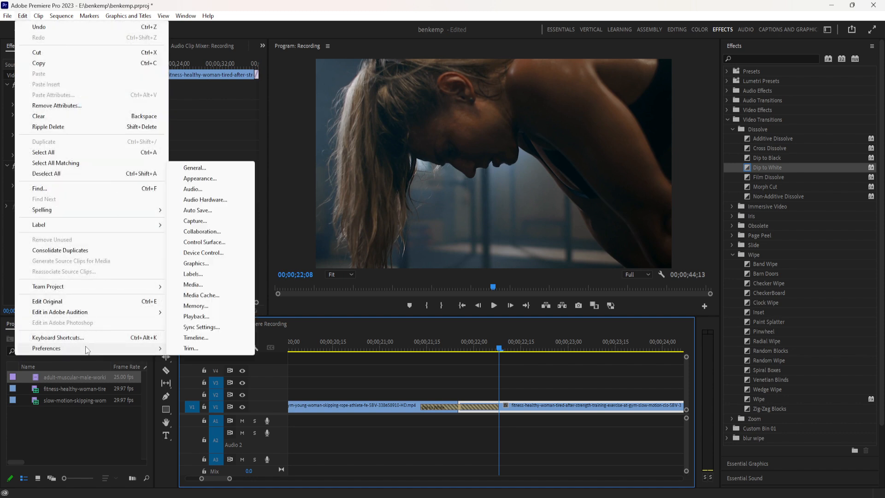
pyautogui.click(192, 339)
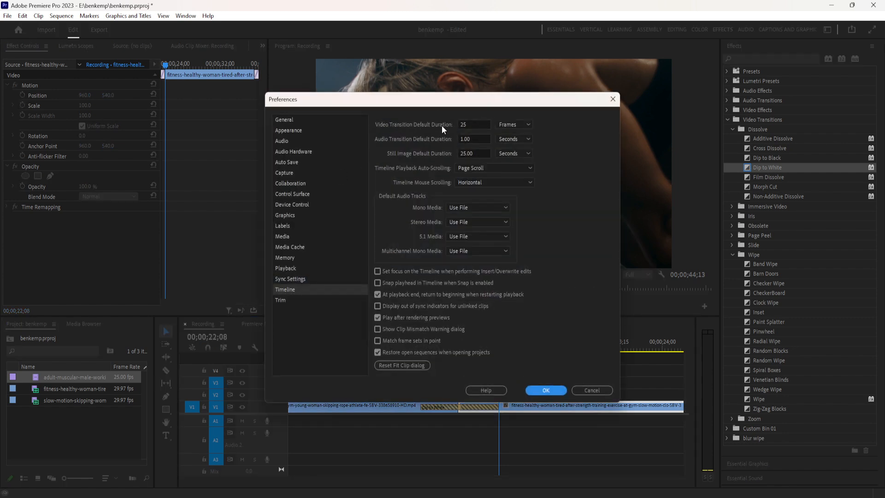
pyautogui.doubleClick(467, 125)
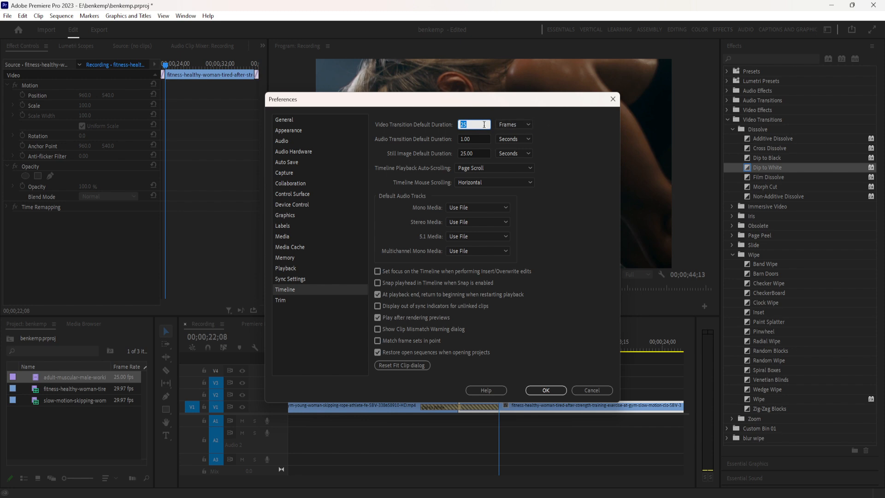
pyautogui.click(545, 389)
# Delete the Dip to White transition from the cut between the skipping clip and the fitness clip.
pyautogui.moveTo(229, 478)
pyautogui.mouseDown()
pyautogui.moveTo(350, 474)
pyautogui.moveTo(227, 478)
pyautogui.mouseUp()
pyautogui.click(419, 406)
pyautogui.click(417, 349)
pyautogui.press('space')
pyautogui.press('space')
pyautogui.click(441, 406)
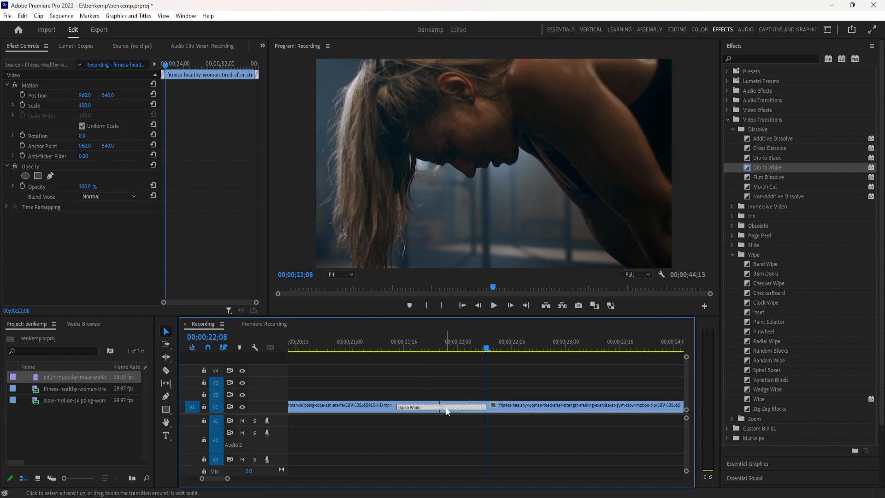
pyautogui.press('Delete')
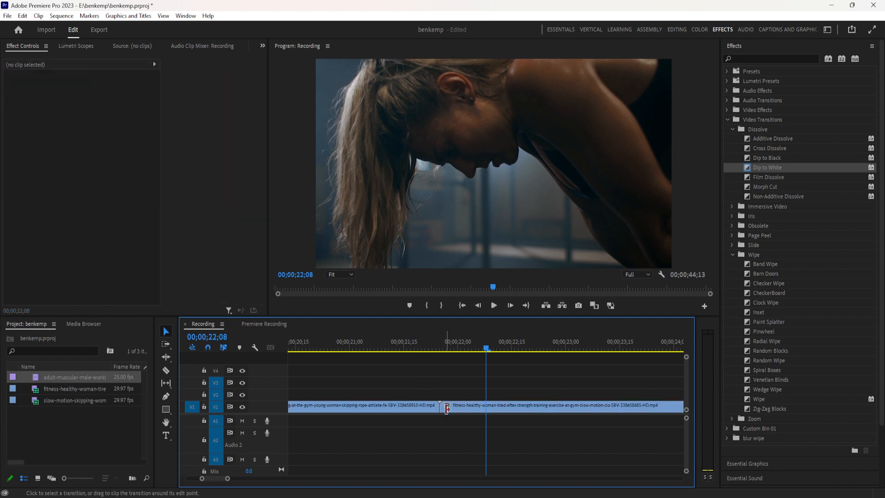
# Apply the Gaussian Blur effect to both the skipping clip and the fitness clip.
pyautogui.moveTo(227, 479); pyautogui.dragTo(253, 479)
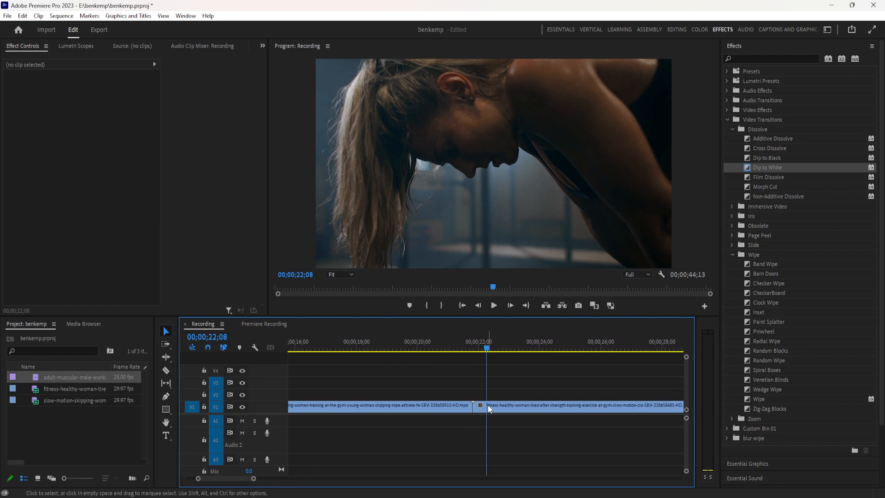
pyautogui.click(461, 405)
pyautogui.moveTo(486, 348); pyautogui.dragTo(455, 361)
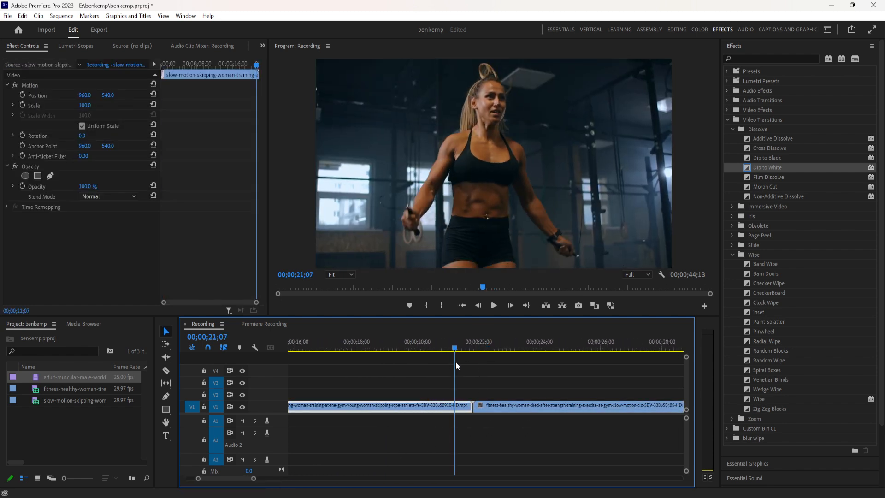
pyautogui.click(771, 61)
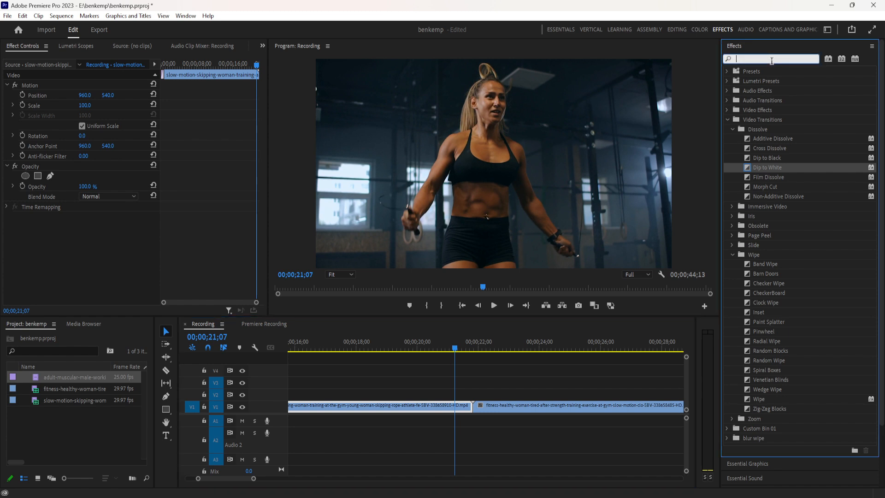
pyautogui.write('gau')
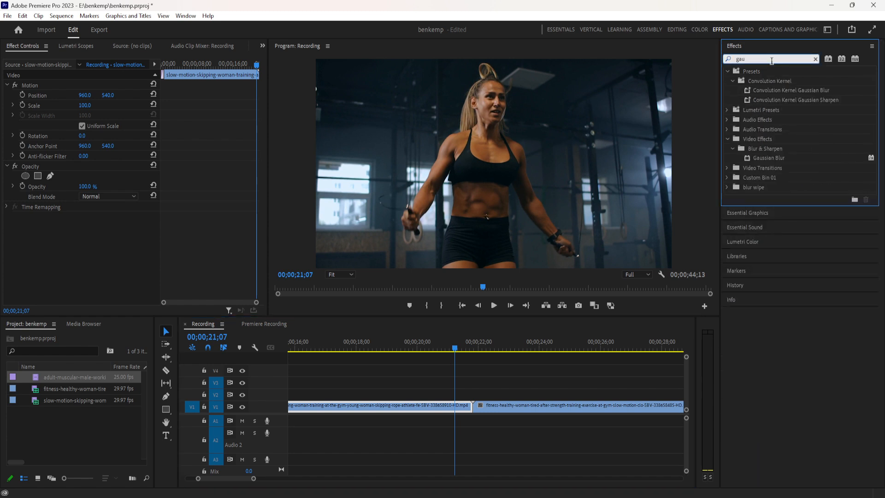
pyautogui.moveTo(753, 159); pyautogui.dragTo(496, 408)
pyautogui.moveTo(754, 159); pyautogui.dragTo(423, 407)
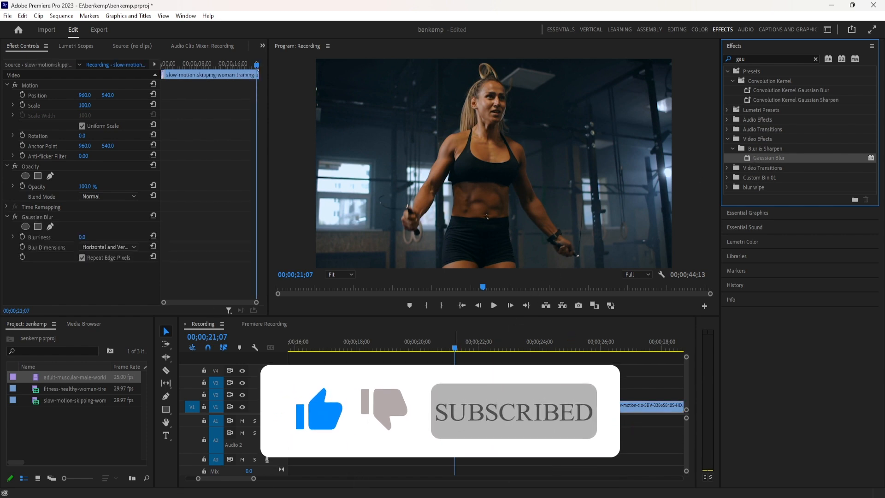
# Keyframe the skipping clip's Gaussian Blur Blurriness from 0 at 00;00;20;18 up to 210 at the cut.
pyautogui.moveTo(454, 351); pyautogui.dragTo(460, 348)
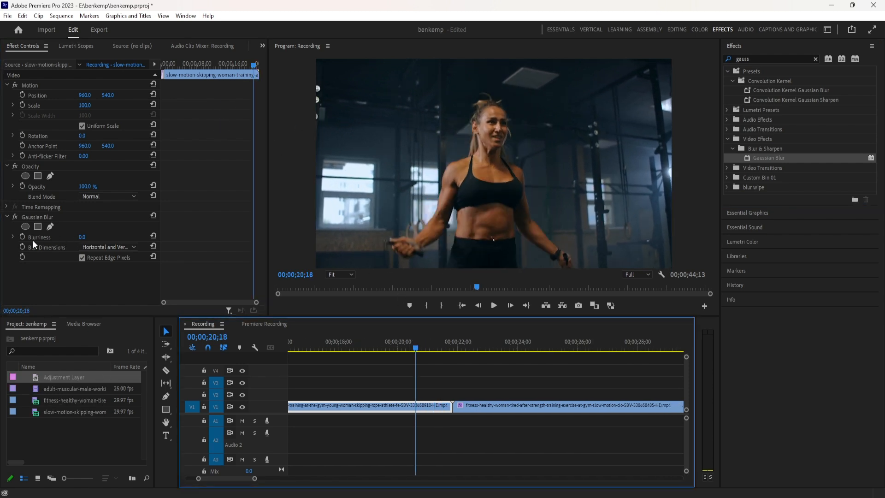
pyautogui.click(22, 237)
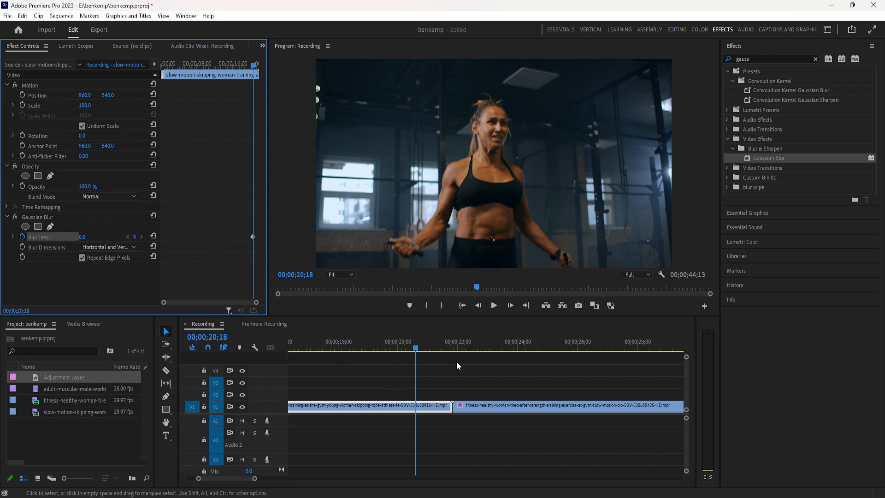
pyautogui.press('Down')
pyautogui.click(430, 408)
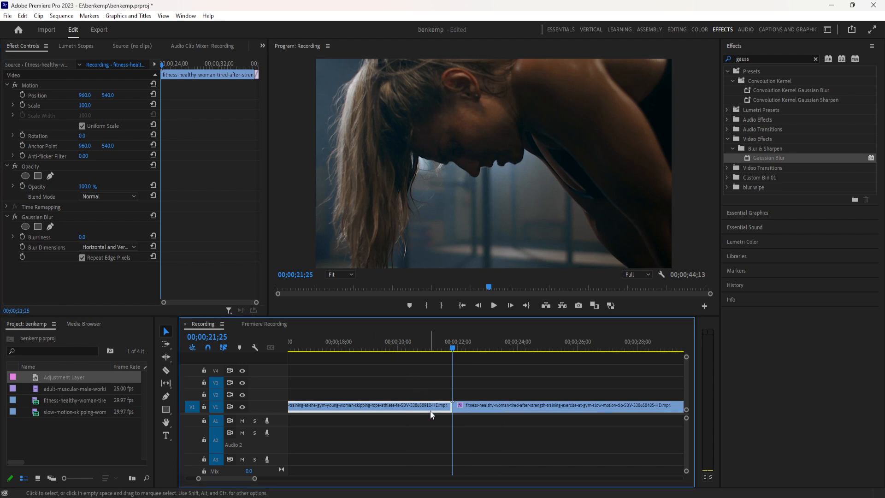
pyautogui.moveTo(82, 237); pyautogui.dragTo(157, 238)
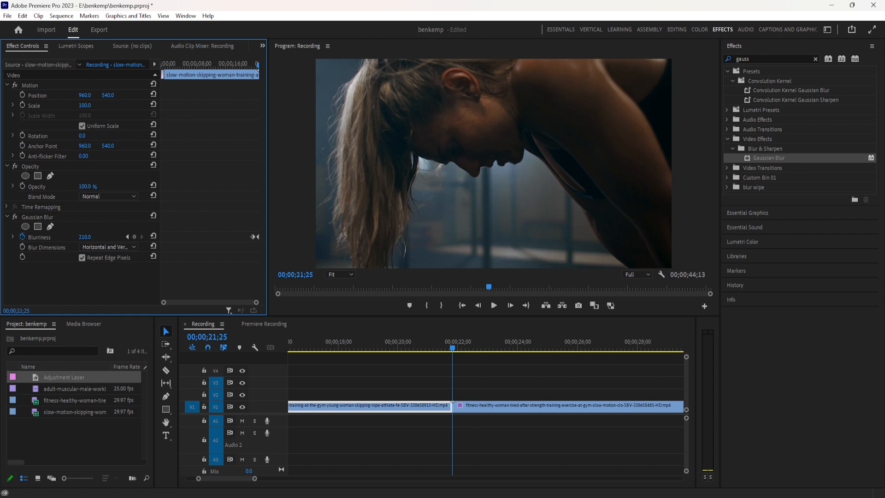
# Keyframe the fitness clip's Gaussian Blur Blurriness from 214 at the cut down to 0 at 00;00;22;27.
pyautogui.click(467, 407)
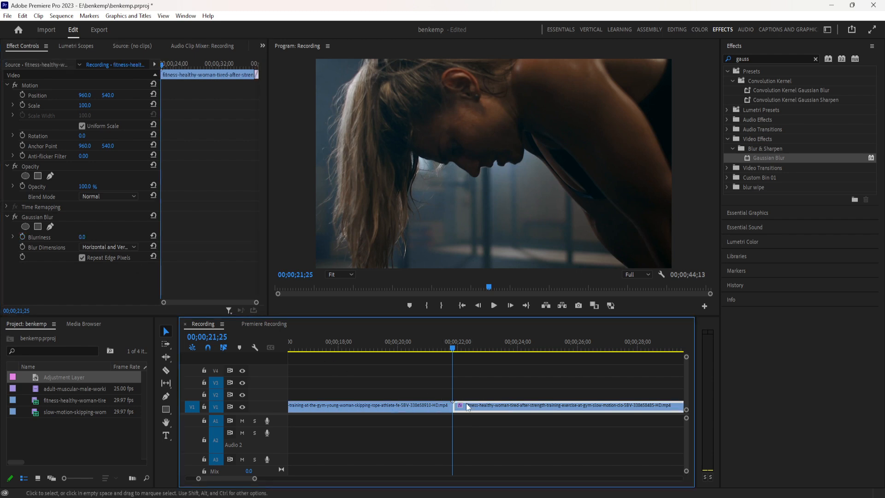
pyautogui.click(28, 237)
pyautogui.moveTo(77, 238); pyautogui.dragTo(175, 238)
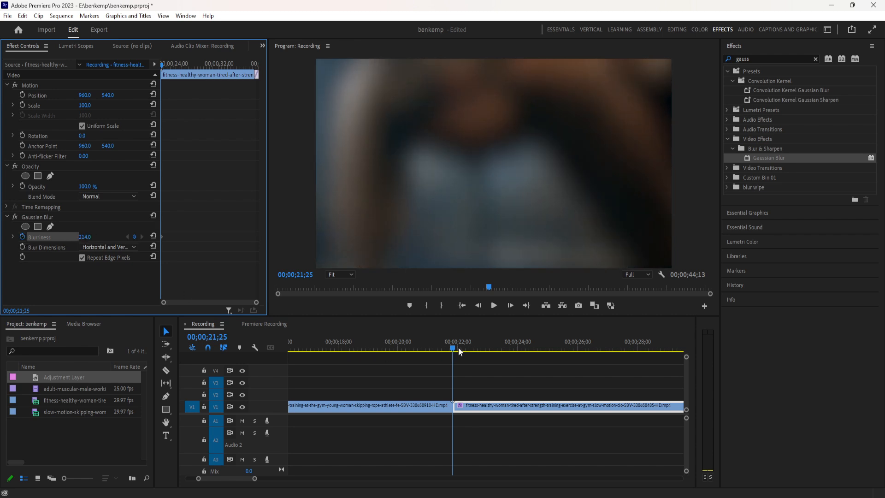
pyautogui.click(484, 349)
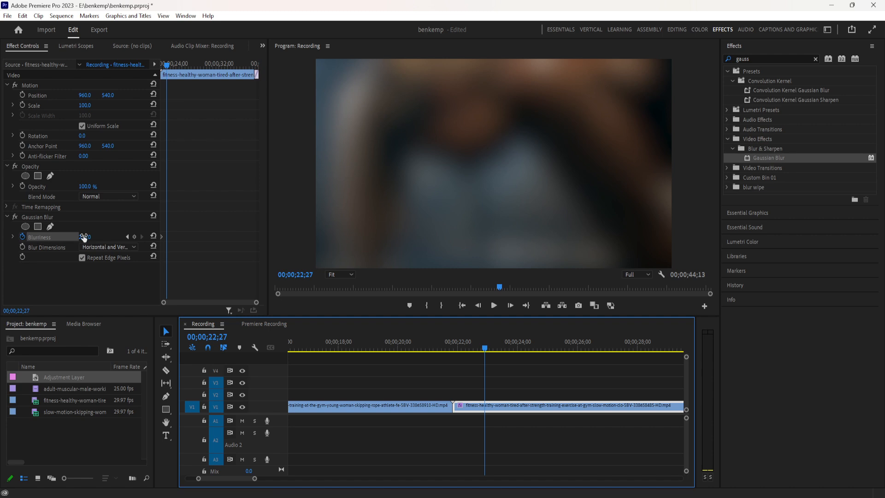
pyautogui.moveTo(84, 237); pyautogui.dragTo(4, 237)
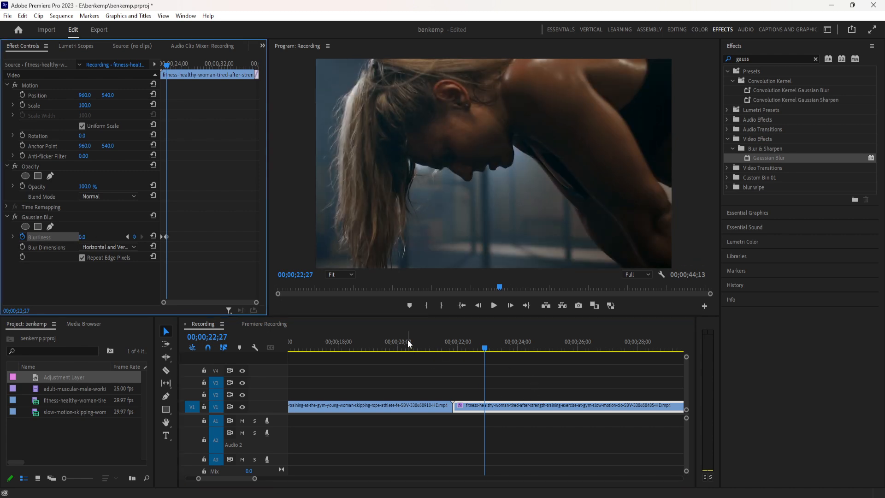
# Play and scrub through the keyframed blur transition across the cut between the skipping clip and the fitness clip.
pyautogui.click(409, 343)
pyautogui.press('space')
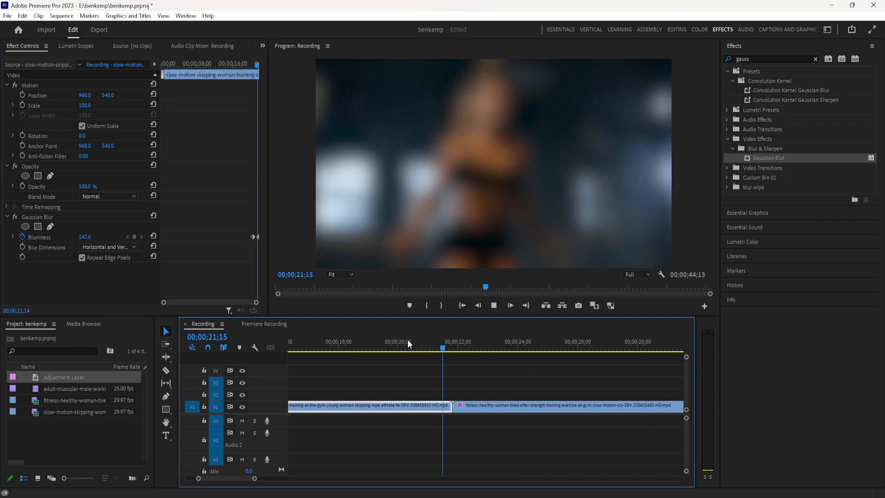
pyautogui.press('space')
pyautogui.moveTo(435, 350); pyautogui.dragTo(463, 361)
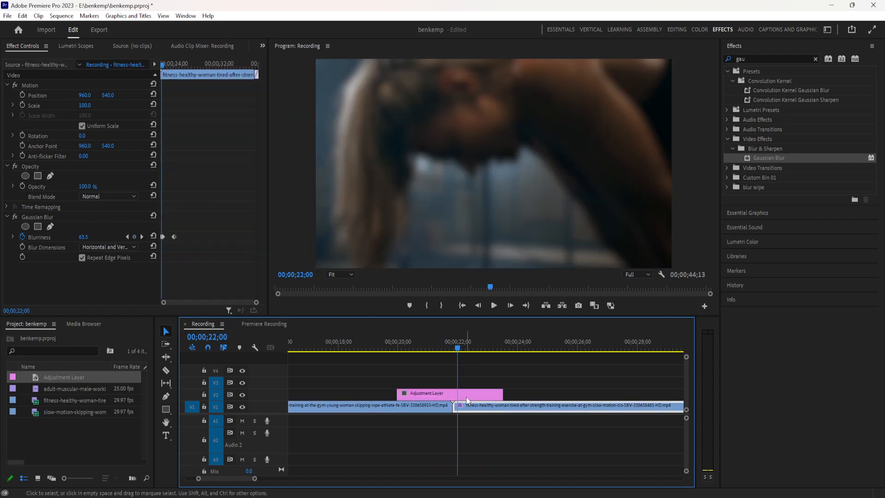
# Place an adjustment layer on V2 over the cut and clear the animated blur from the two clips beneath it.
pyautogui.click(431, 393)
pyautogui.moveTo(439, 349); pyautogui.dragTo(440, 369)
pyautogui.moveTo(486, 427); pyautogui.dragTo(431, 413)
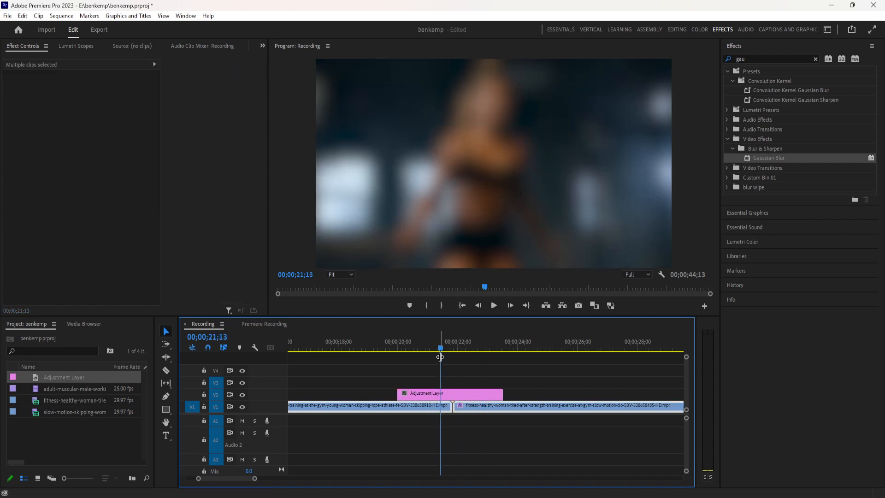
pyautogui.moveTo(442, 349); pyautogui.dragTo(415, 351)
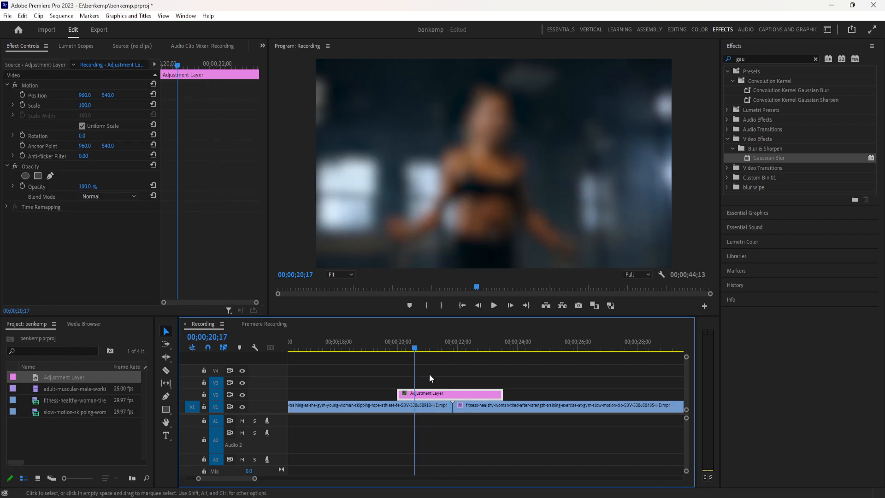
pyautogui.click(427, 405)
pyautogui.click(221, 233)
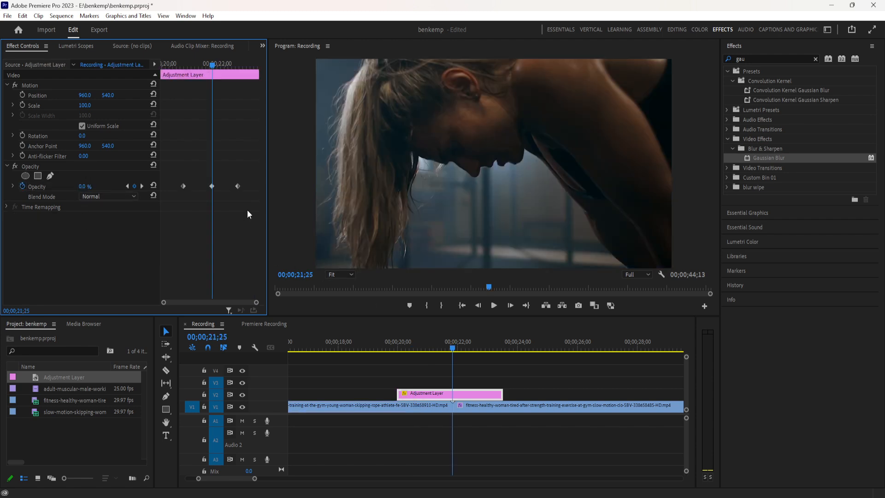
# Find the Gaussian Blur effect and apply it to the adjustment layer above the cut.
pyautogui.moveTo(760, 60); pyautogui.dragTo(708, 67)
pyautogui.write('gauss')
pyautogui.moveTo(710, 177); pyautogui.dragTo(438, 392)
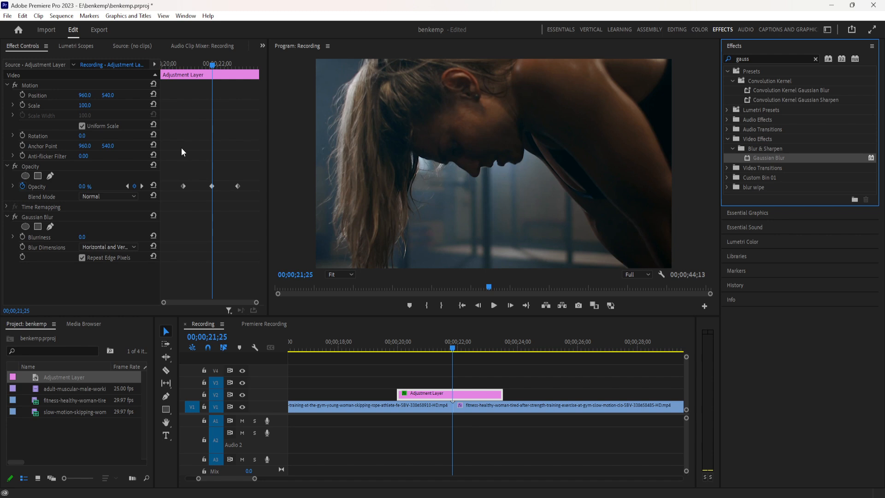
# Set a starting Blurriness keyframe of 0 on the adjustment layer at its first opacity keyframe, 00;00;20;24.
pyautogui.click(212, 219)
pyautogui.press('Up')
pyautogui.press('Right')
pyautogui.press('Down')
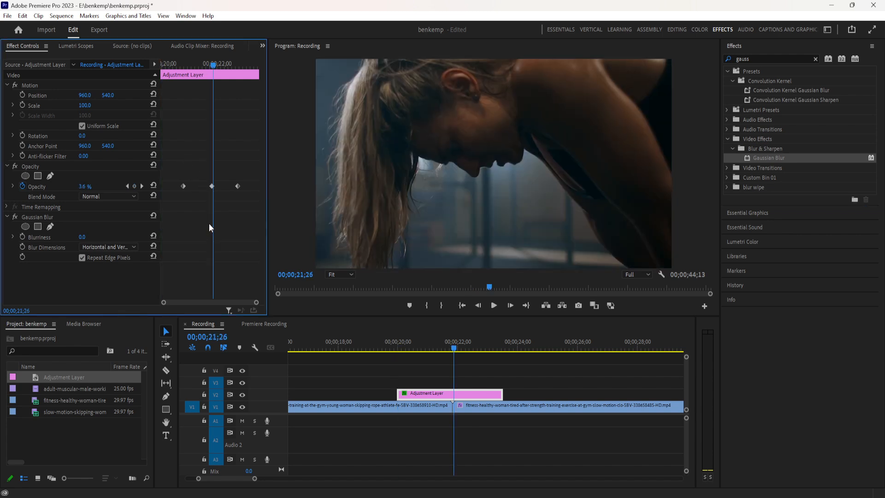
pyautogui.press('Down')
pyautogui.press('Up')
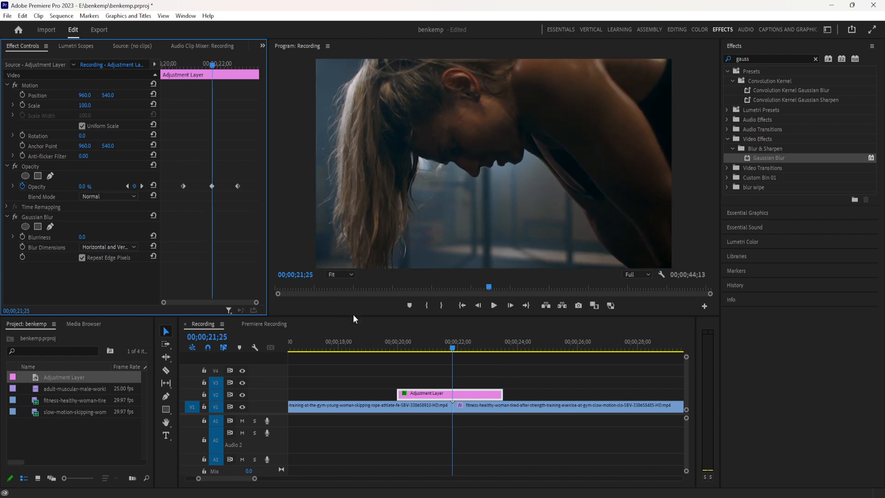
pyautogui.click(127, 186)
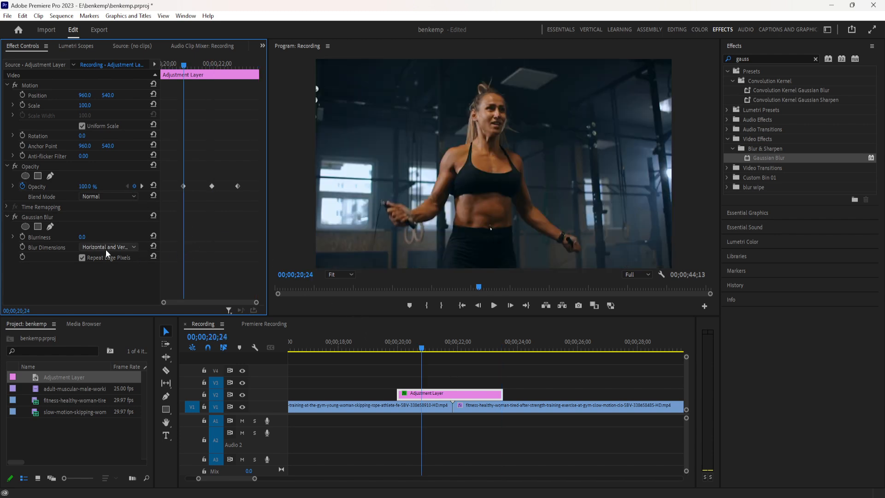
pyautogui.click(22, 236)
# Keyframe the adjustment layer's Blurriness to 171 at 00;00;21;24 and back to 0 at 00;00;22;25.
pyautogui.moveTo(183, 71); pyautogui.dragTo(211, 79)
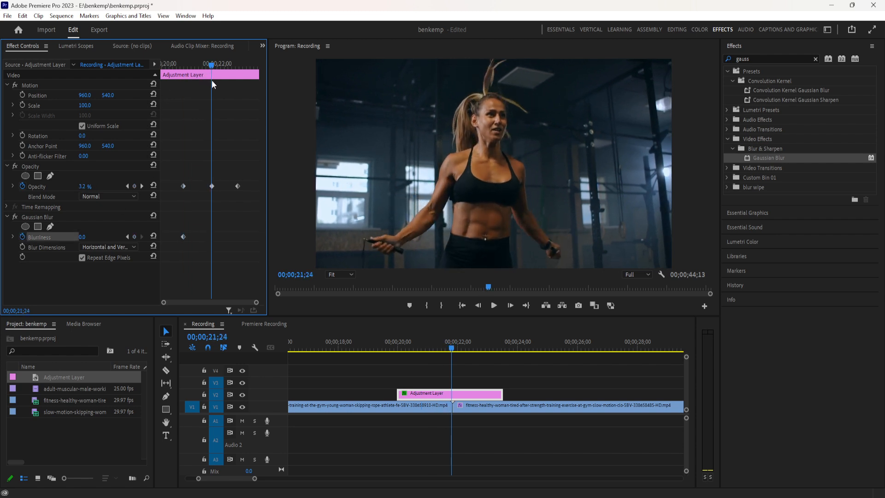
pyautogui.moveTo(82, 236); pyautogui.dragTo(160, 237)
pyautogui.moveTo(216, 64); pyautogui.dragTo(240, 79)
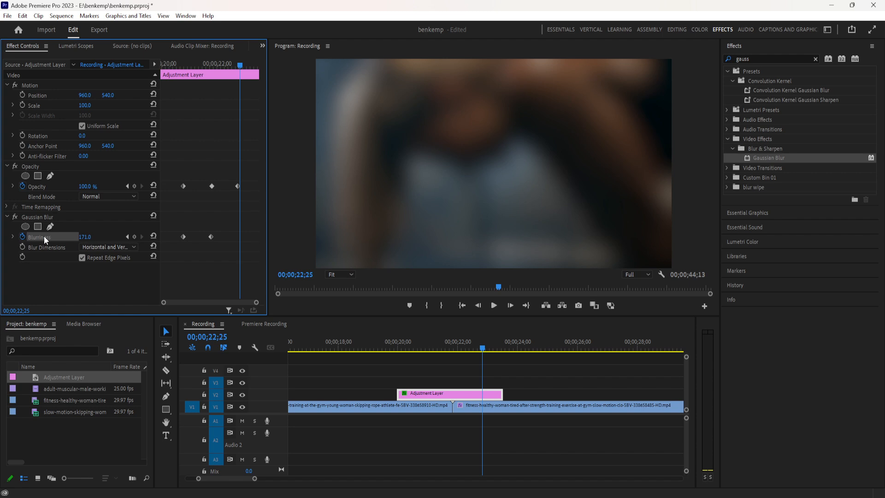
pyautogui.moveTo(78, 236); pyautogui.dragTo(28, 236)
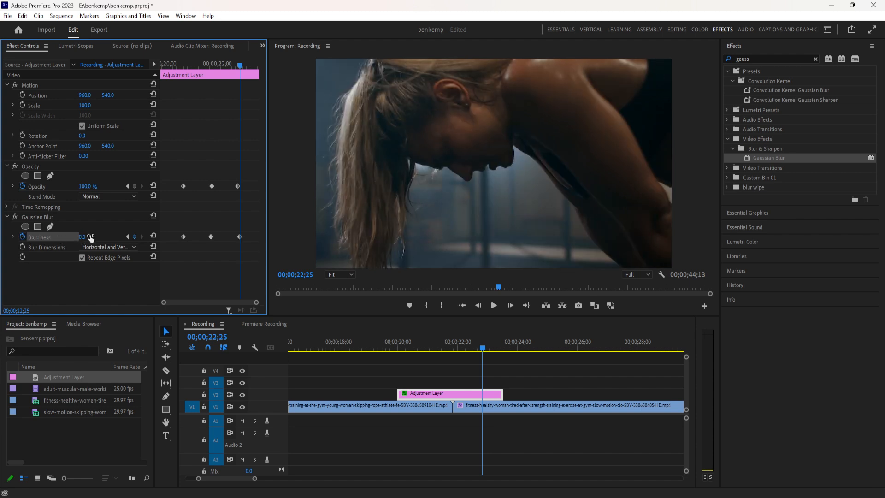
# Delete the adjustment layer's opacity keyframes and turn off Blurriness keyframing on the fitness and skipping clips.
pyautogui.moveTo(184, 171); pyautogui.dragTo(252, 195)
pyautogui.press('Delete')
pyautogui.click(461, 407)
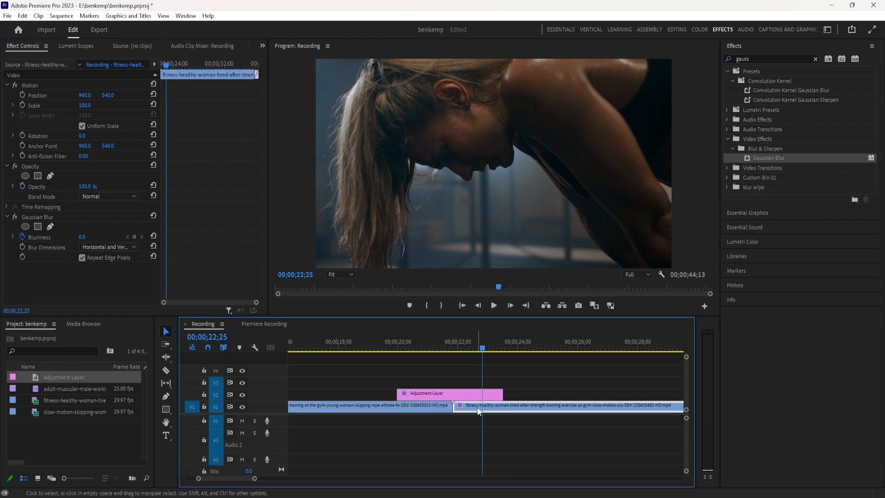
pyautogui.click(22, 235)
pyautogui.click(21, 235)
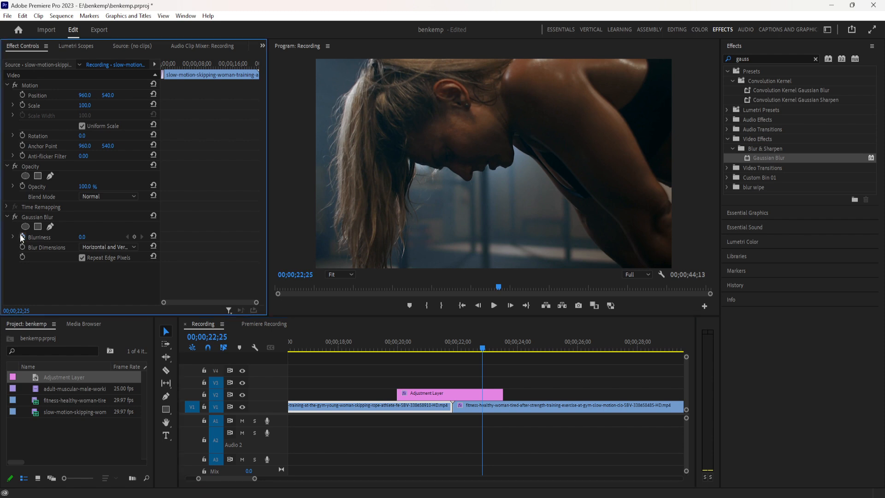
# Play the adjustment layer's blur transition across the cut between the skipping clip and the fitness clip.
pyautogui.click(400, 347)
pyautogui.press('space')
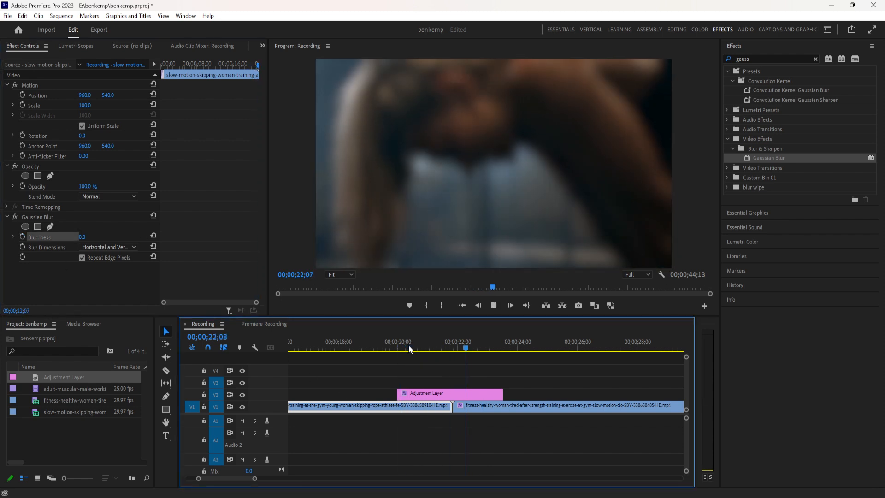
pyautogui.click(405, 349)
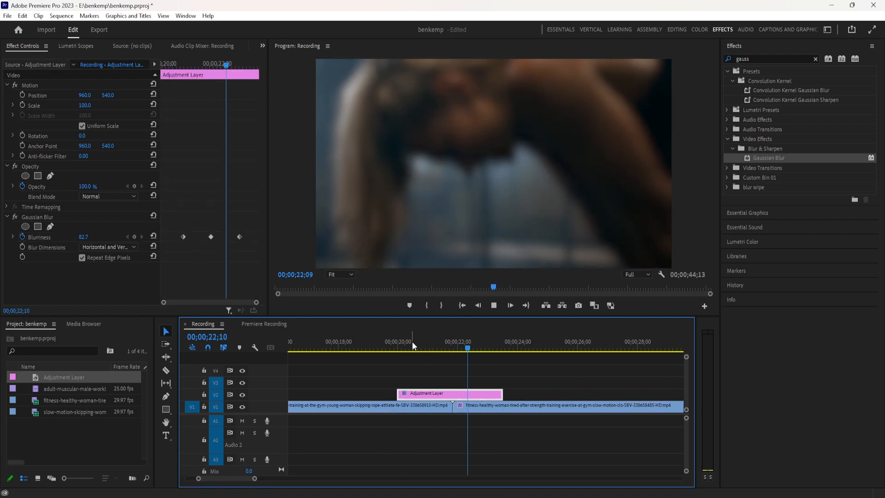
pyautogui.click(450, 407)
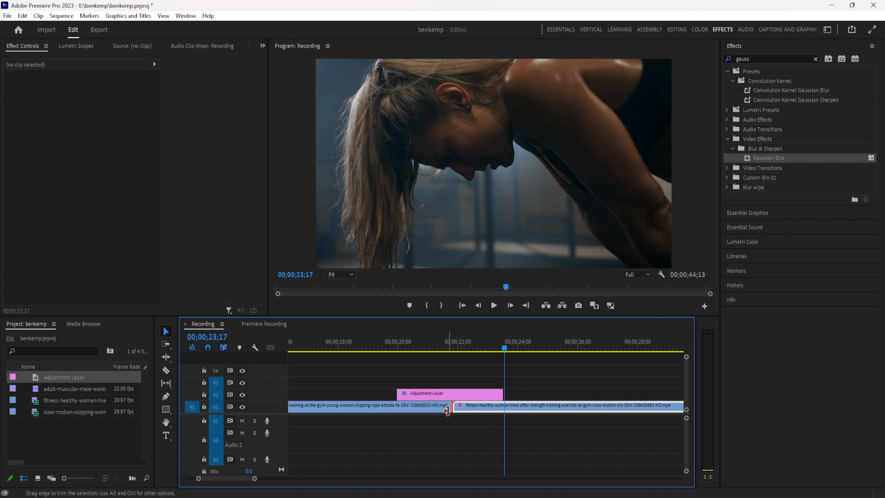